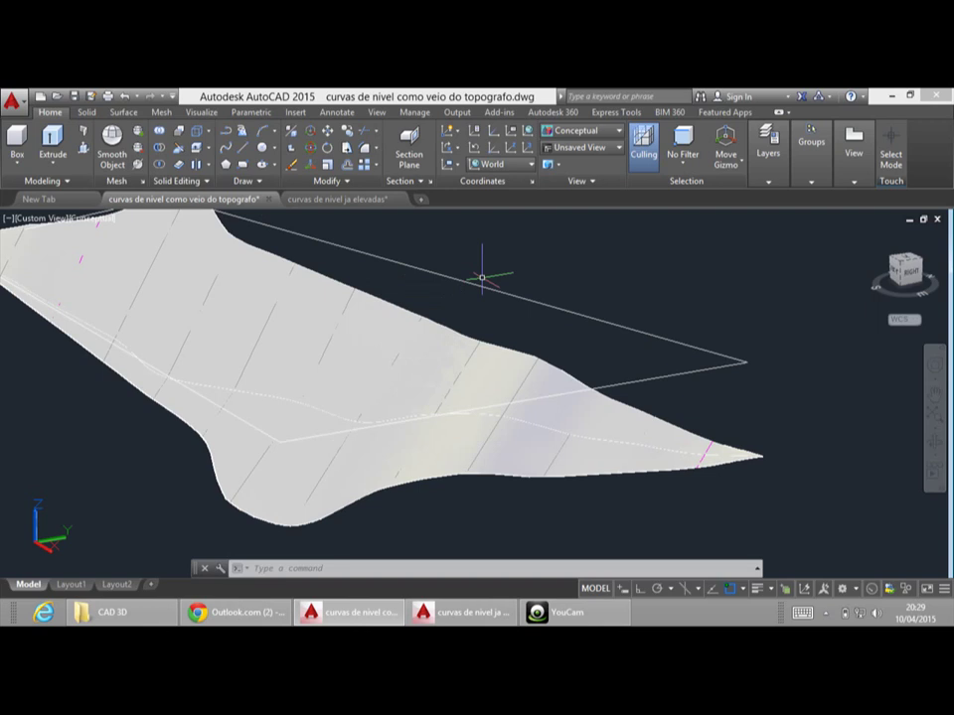
# Extrude the closed four-sided boundary outline around the terrain surface to a height of -20
pyautogui.scroll(-5, 488, 274)
pyautogui.scroll(4, 517, 366)
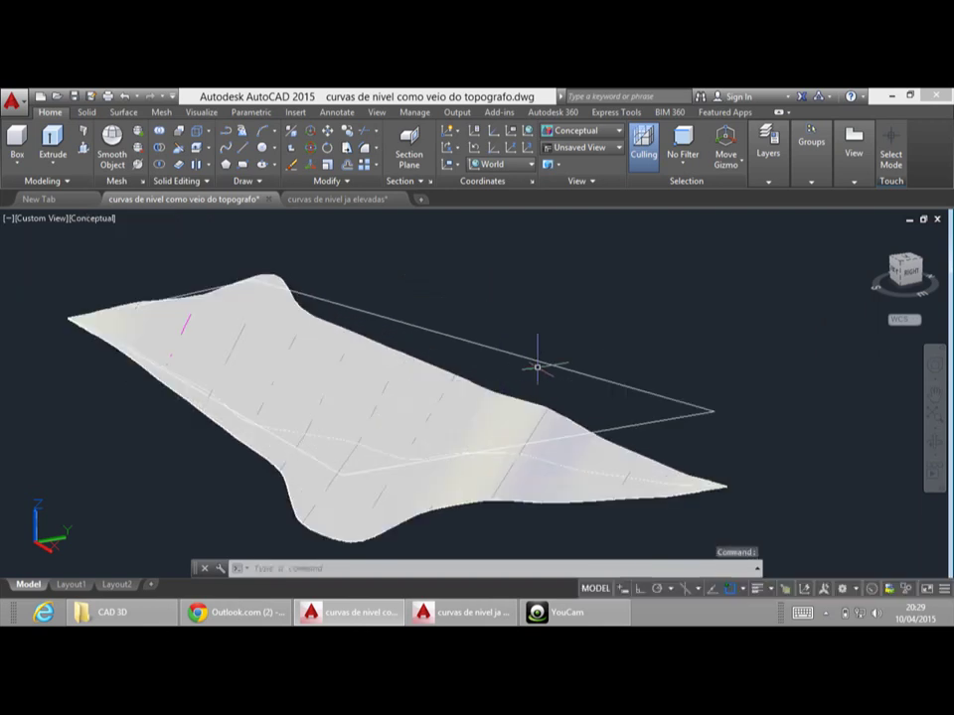
pyautogui.click(543, 370)
pyautogui.click(517, 343)
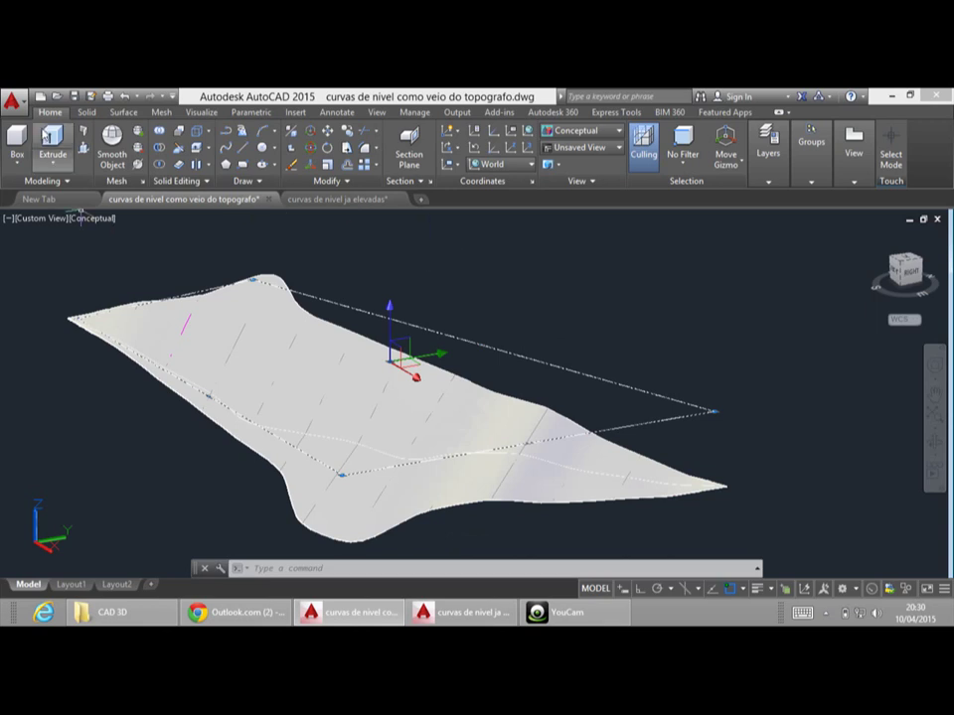
pyautogui.click(52, 144)
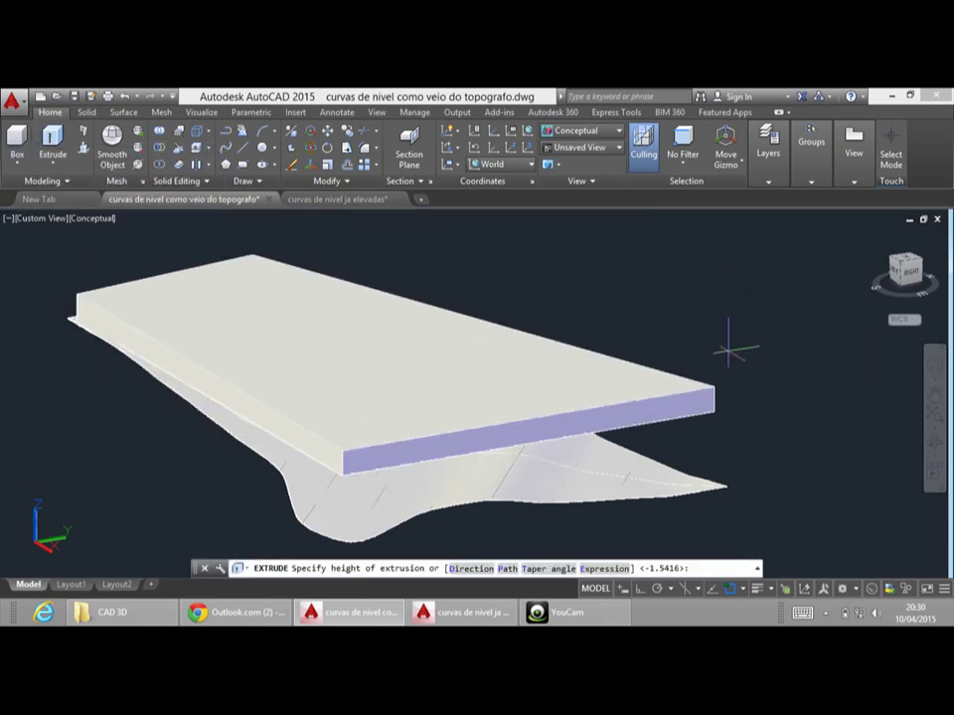
pyautogui.write('-20')
pyautogui.press('Return')
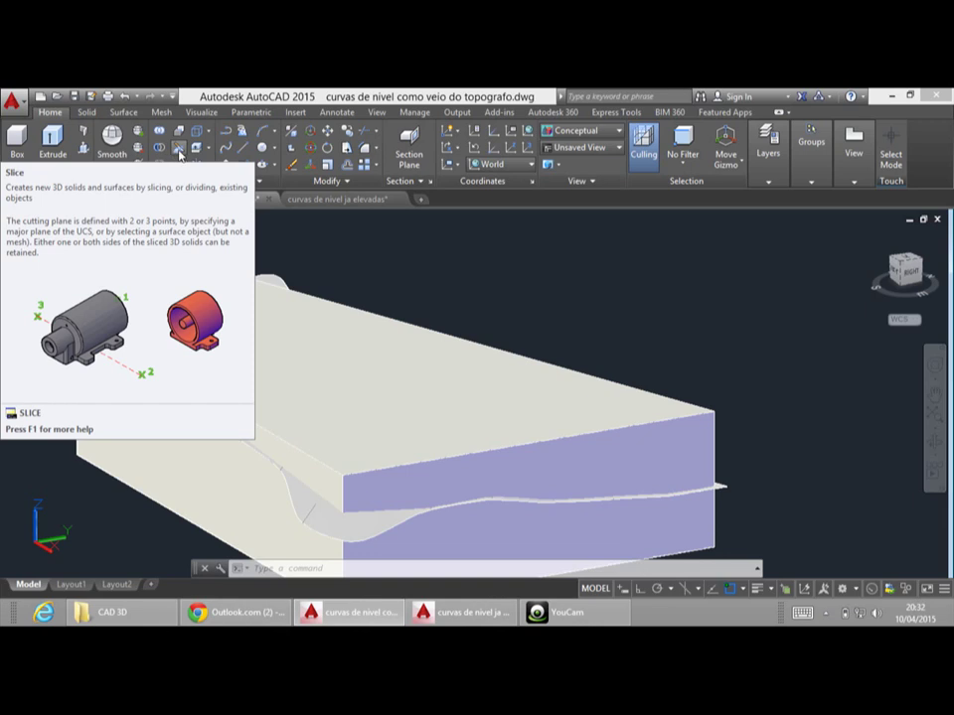
# Slice the extruded block crosswise through the midpoints of its two long top edges, keeping both sides
pyautogui.click(175, 153)
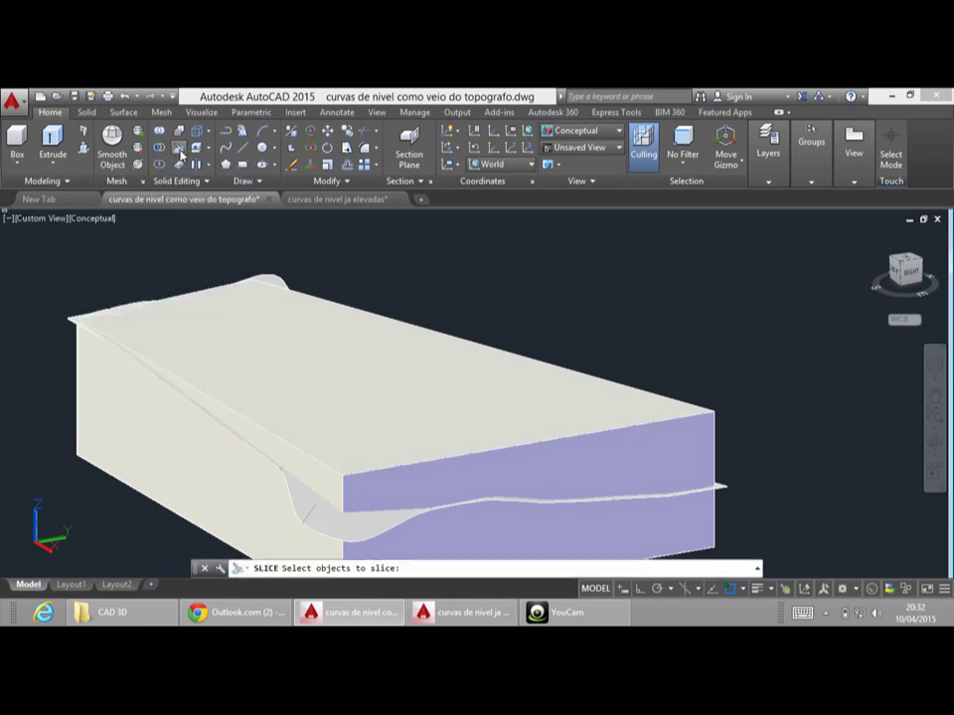
pyautogui.click(542, 412)
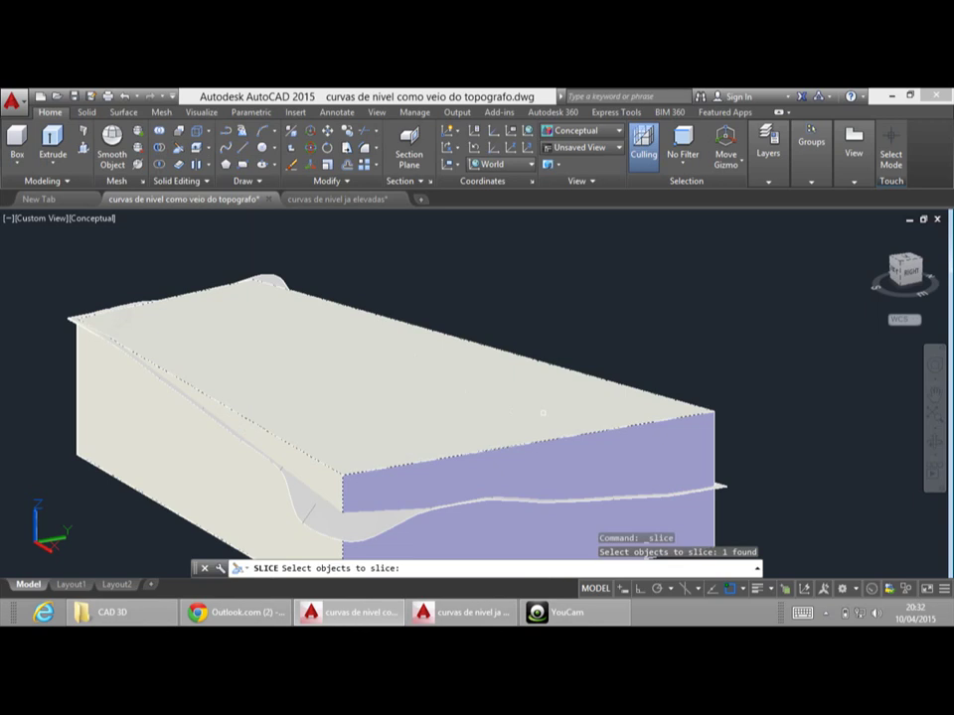
pyautogui.press('Return')
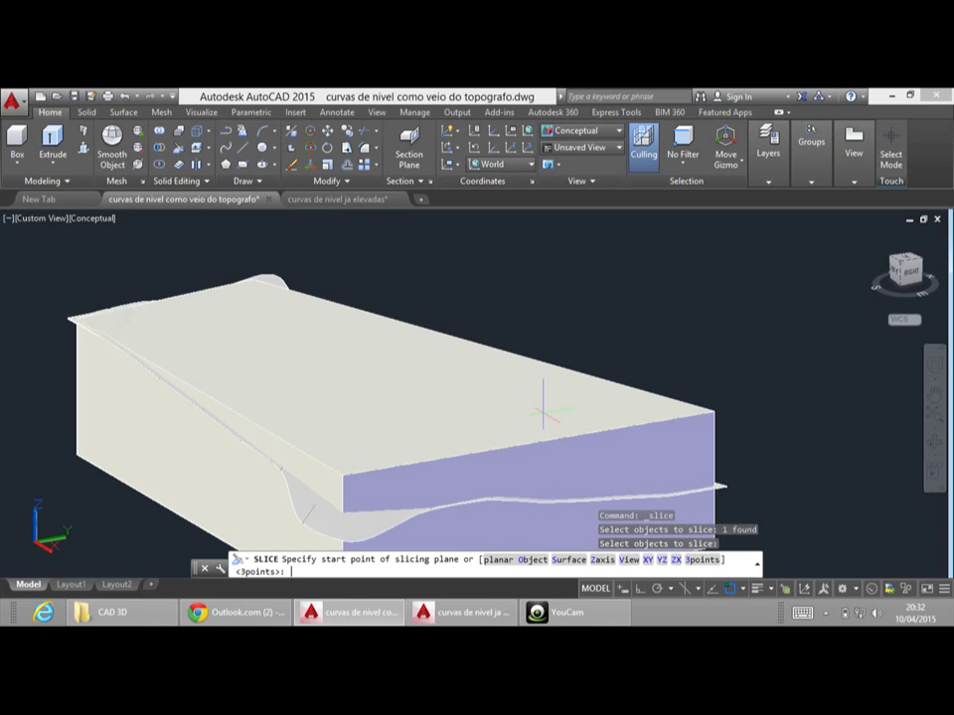
pyautogui.click(210, 399)
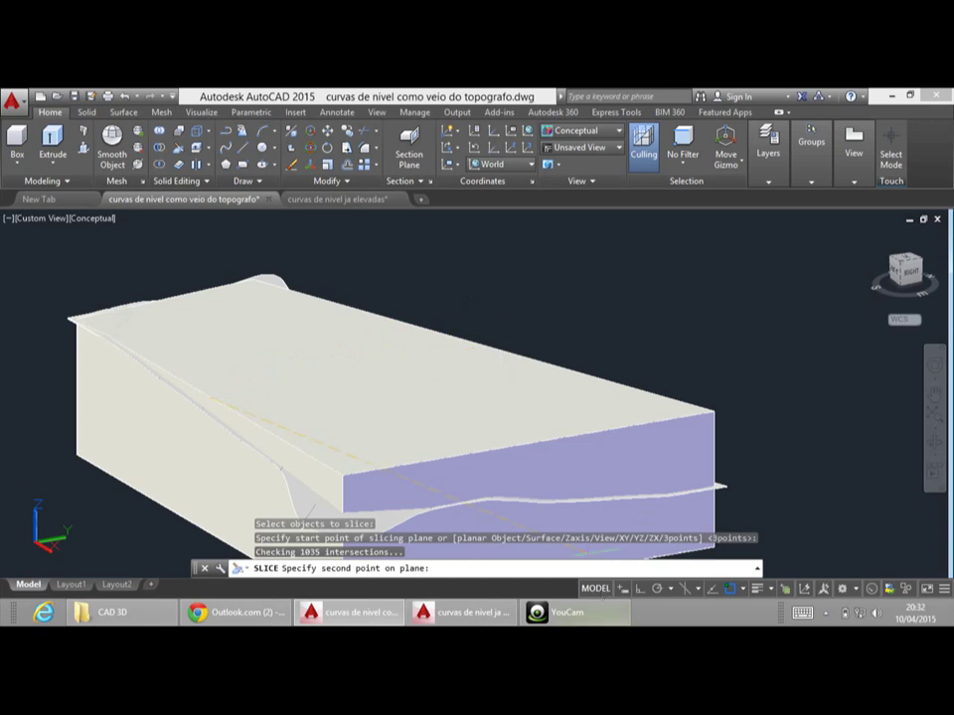
pyautogui.rightClick(733, 590)
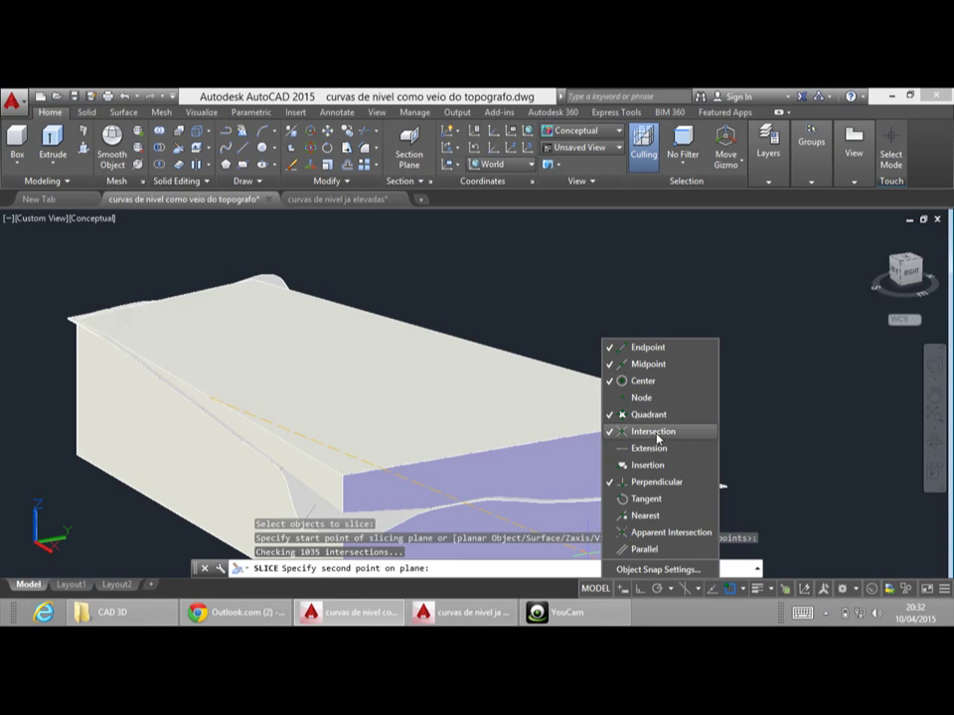
pyautogui.click(446, 92)
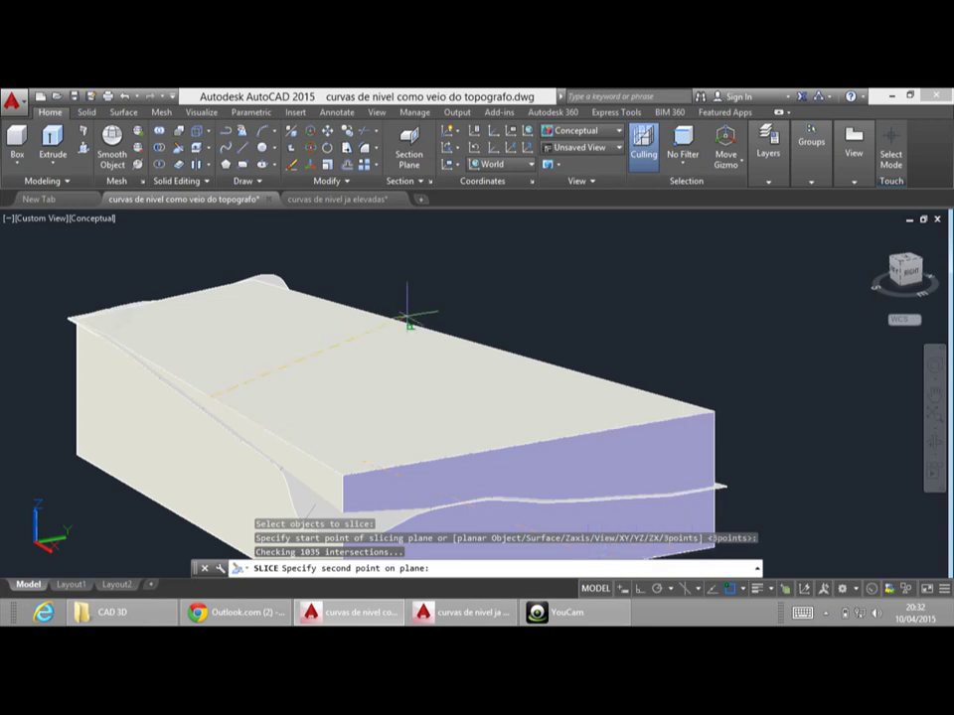
pyautogui.click(483, 346)
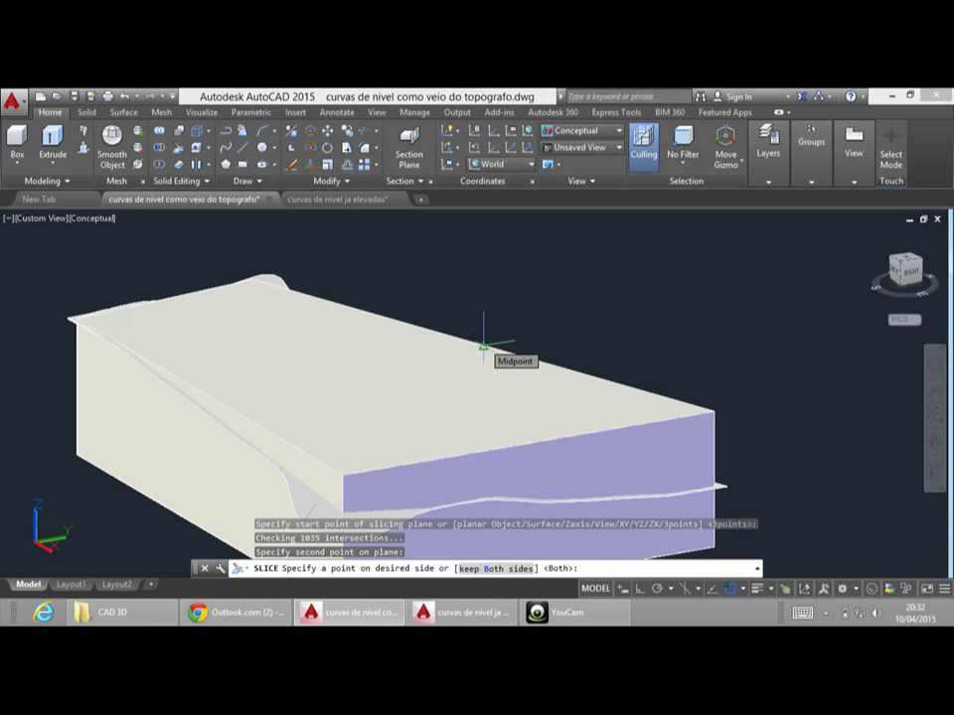
pyautogui.press('Return')
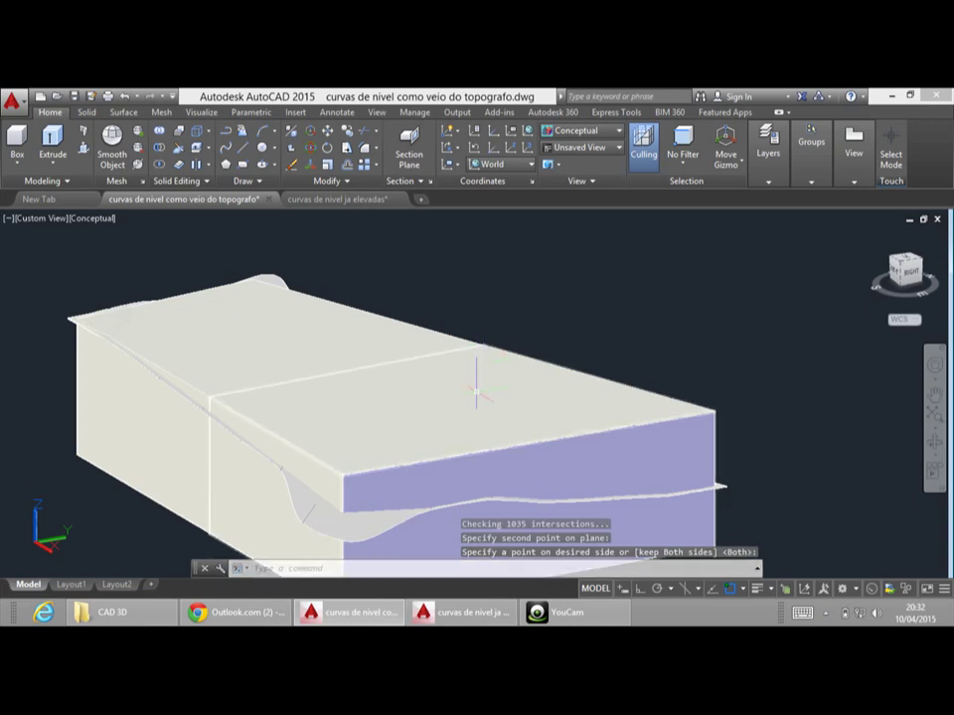
# Undo the crosswise slice of the block
pyautogui.click(447, 378)
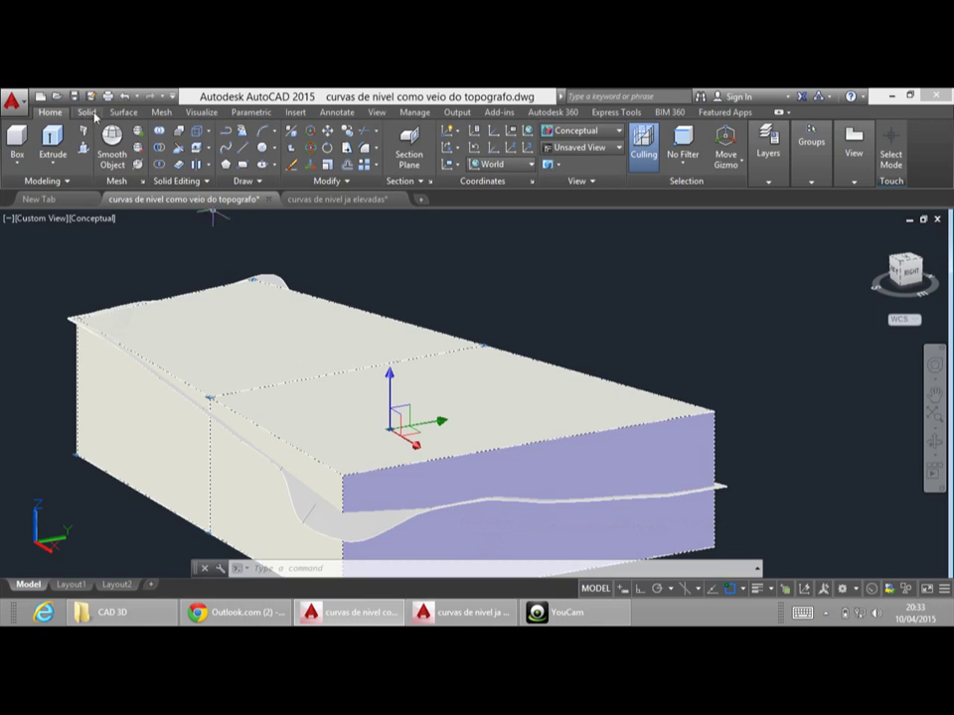
pyautogui.click(127, 96)
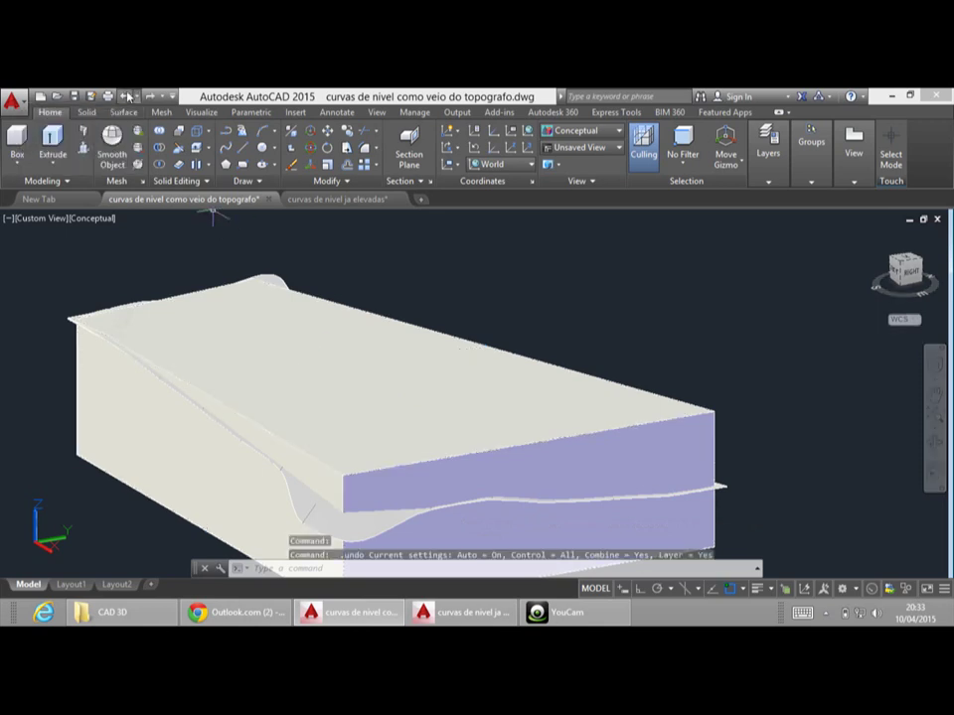
pyautogui.moveTo(417, 398); pyautogui.dragTo(425, 336, button='middle')
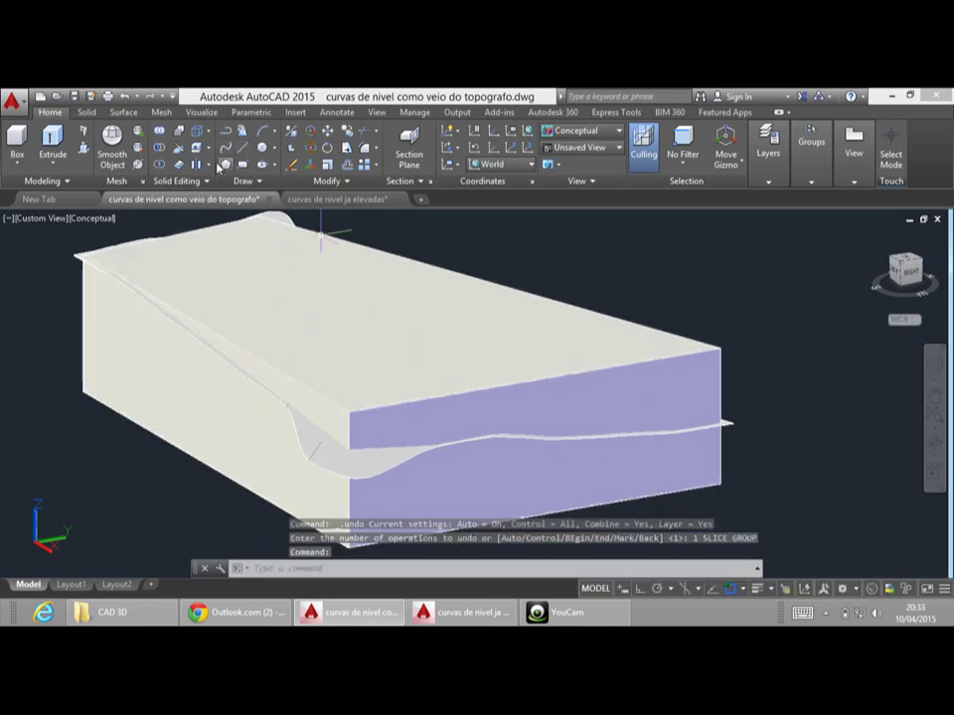
pyautogui.click(178, 151)
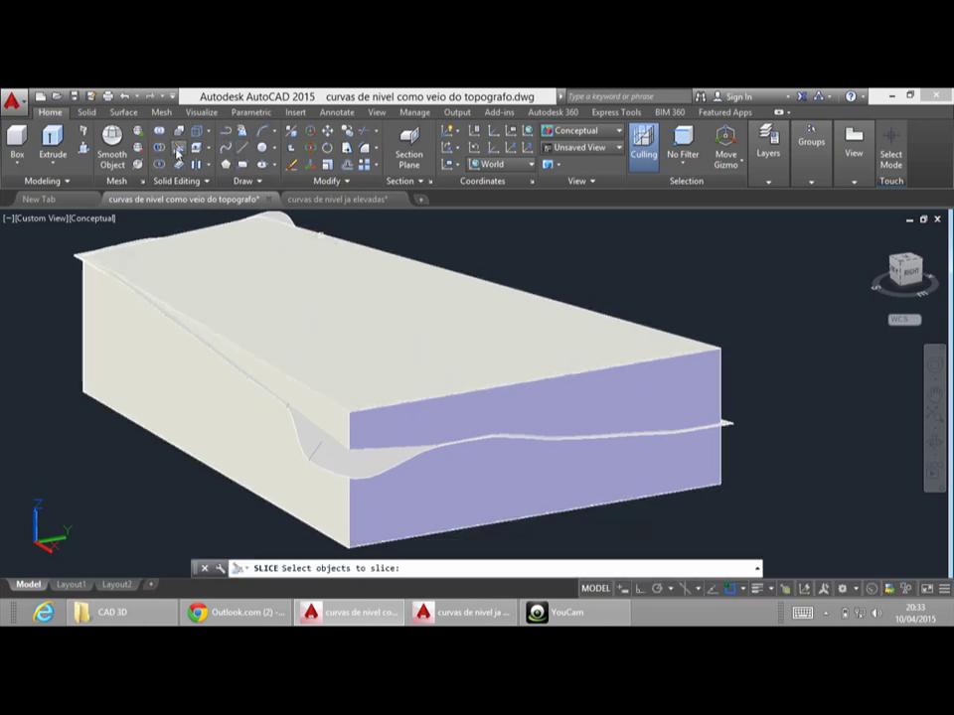
pyautogui.click(432, 306)
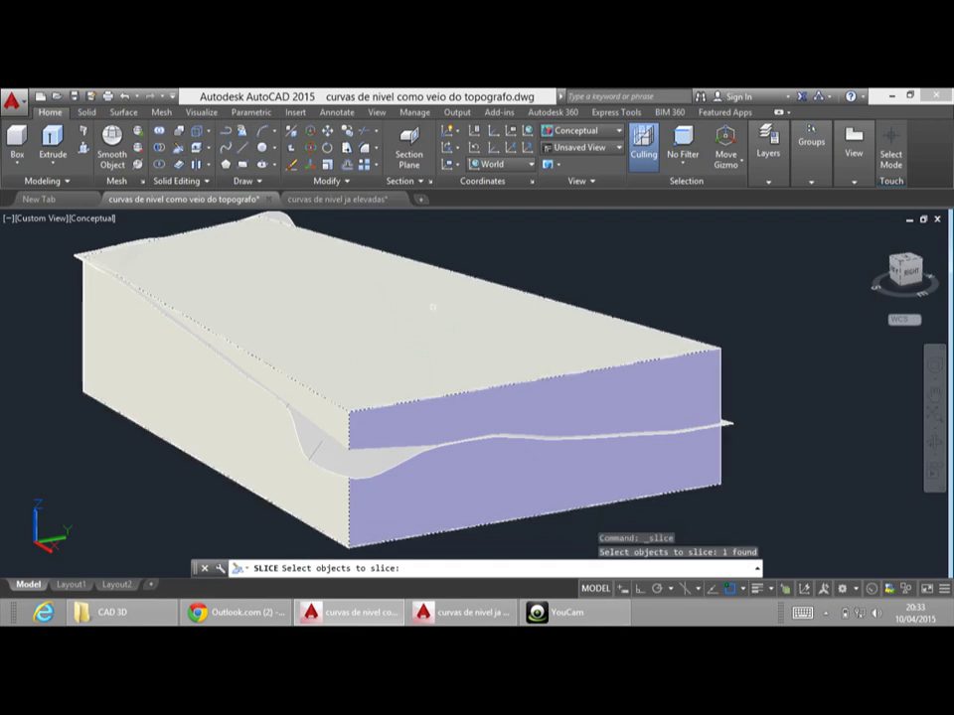
pyautogui.press('Return')
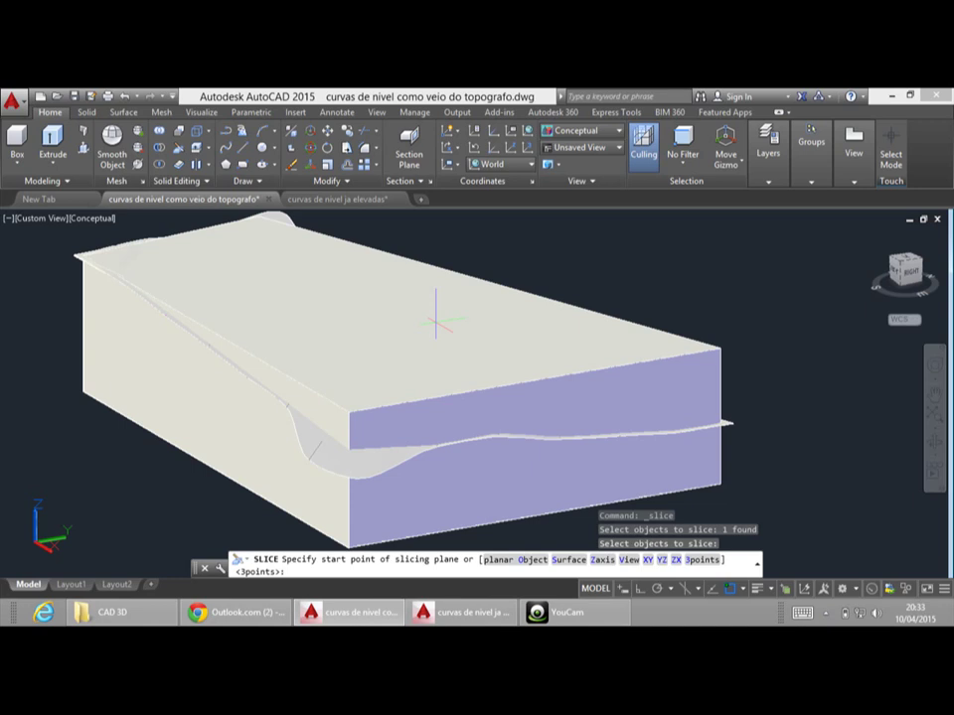
pyautogui.click(722, 348)
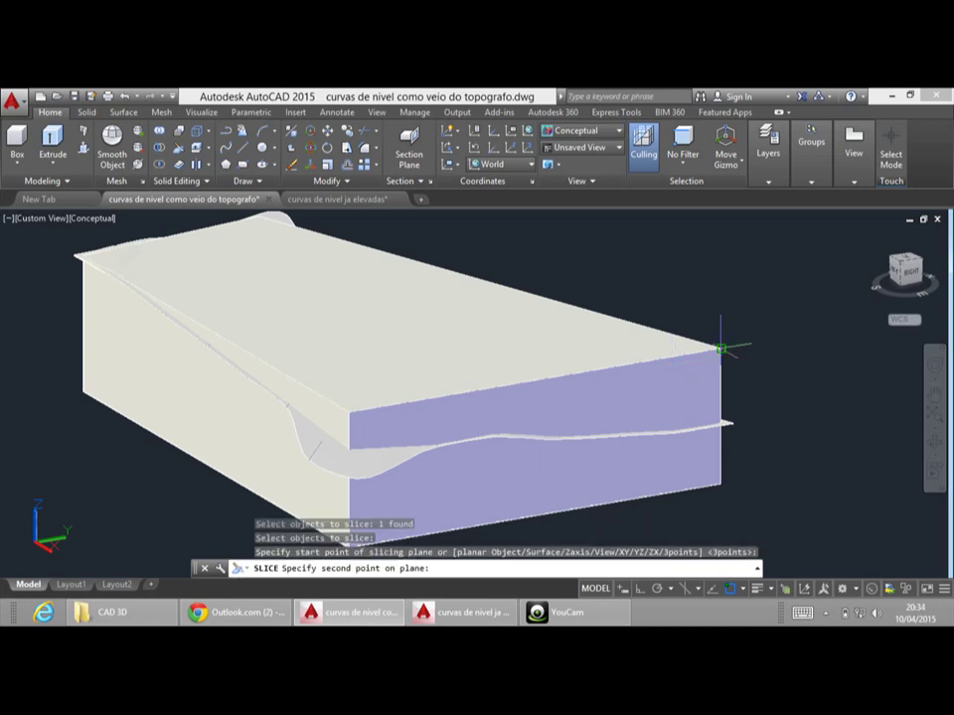
pyautogui.moveTo(406, 487); pyautogui.dragTo(437, 411, button='middle')
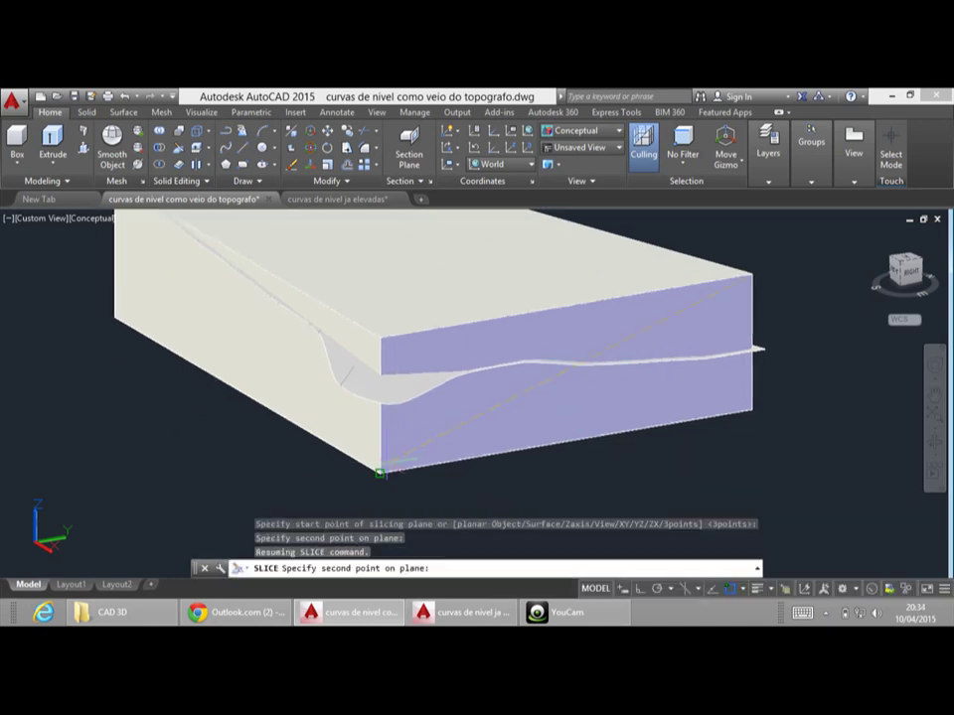
pyautogui.click(380, 473)
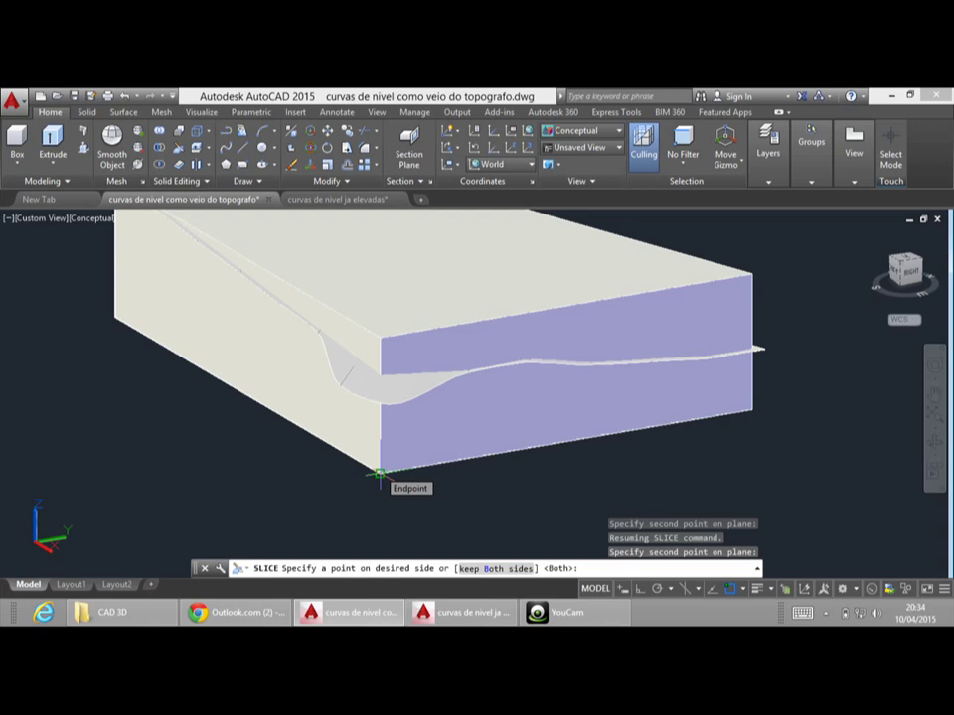
pyautogui.press('Escape')
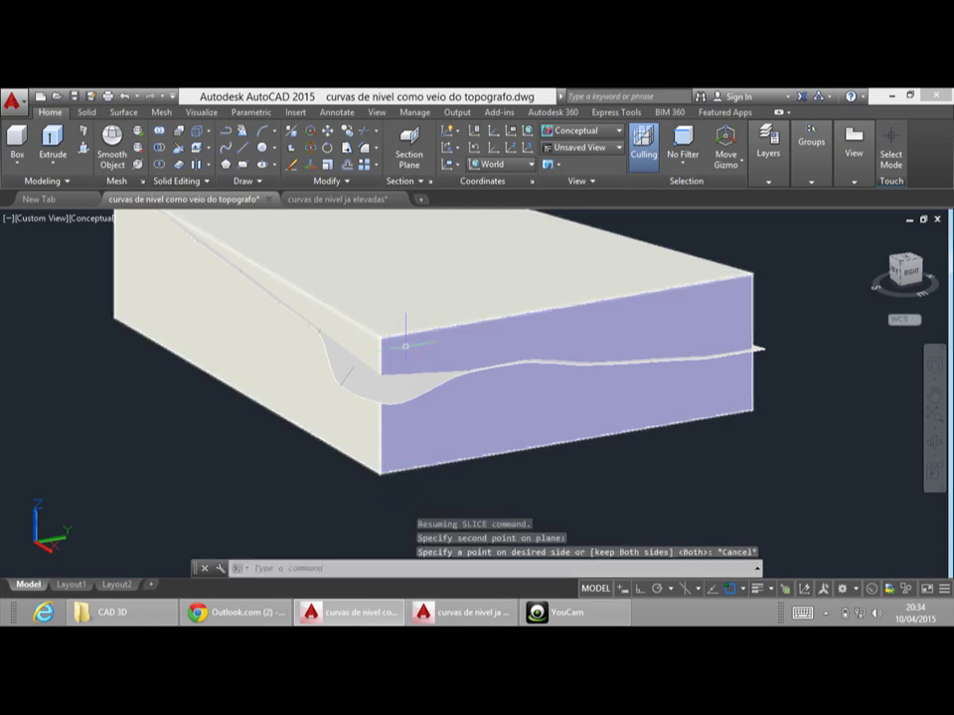
# Slice the block with a 3points plane through two opposite top corners and the bottom corner below the nearest top corner, keeping both sides
pyautogui.click(177, 149)
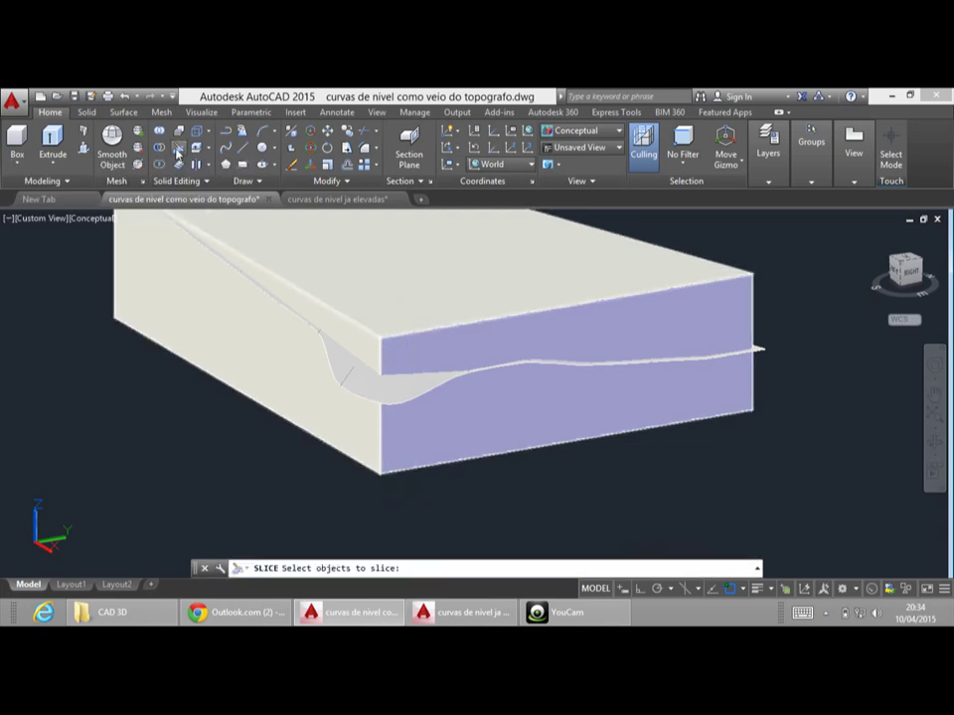
pyautogui.click(445, 271)
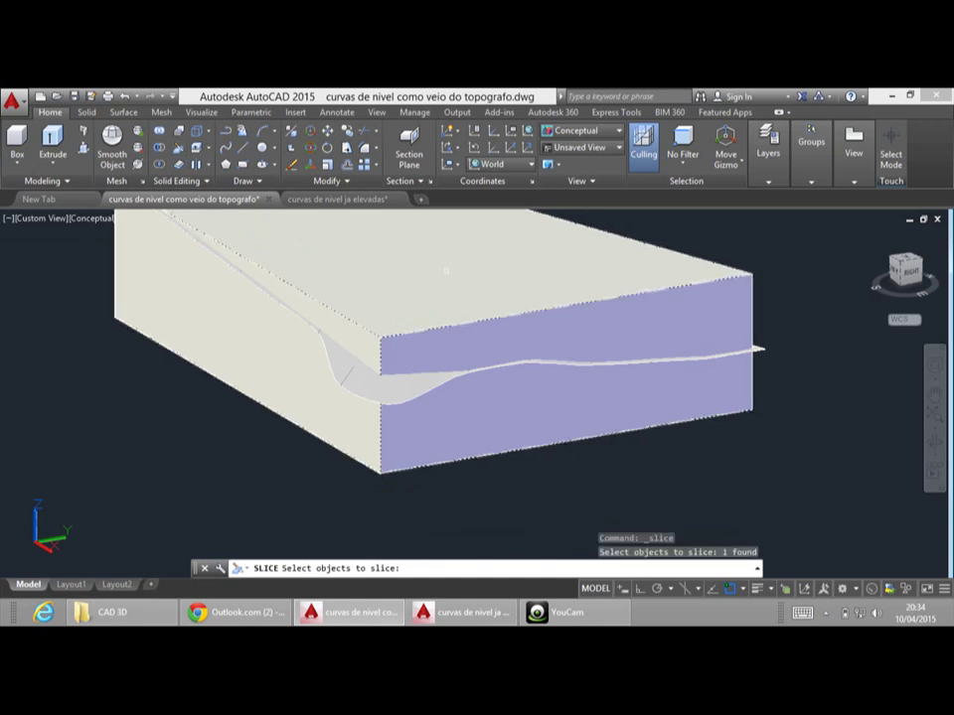
pyautogui.press('Return')
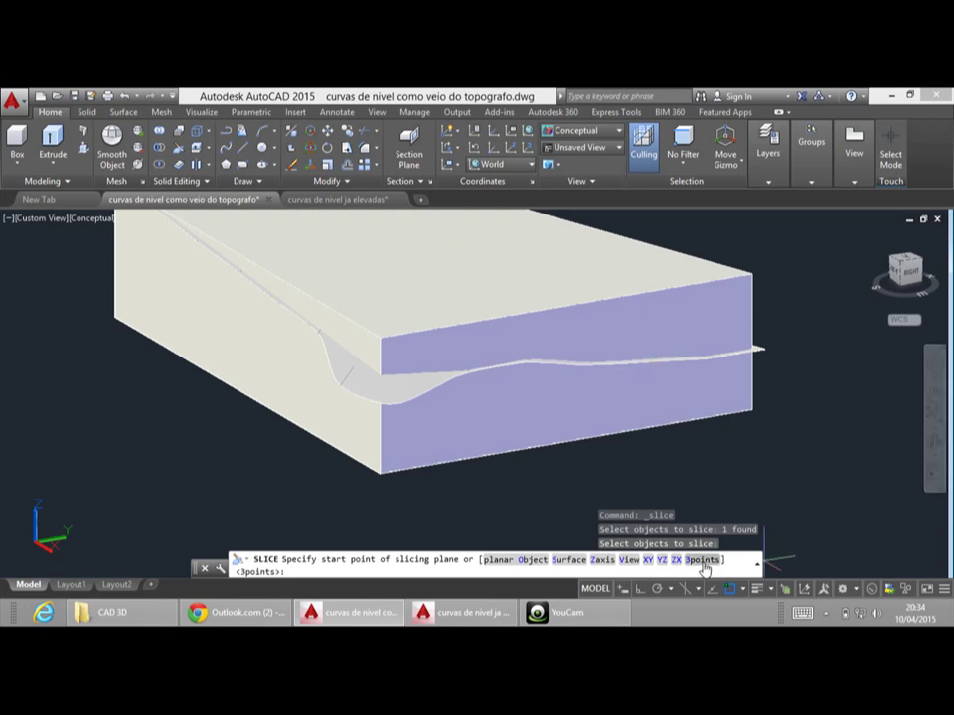
pyautogui.click(702, 561)
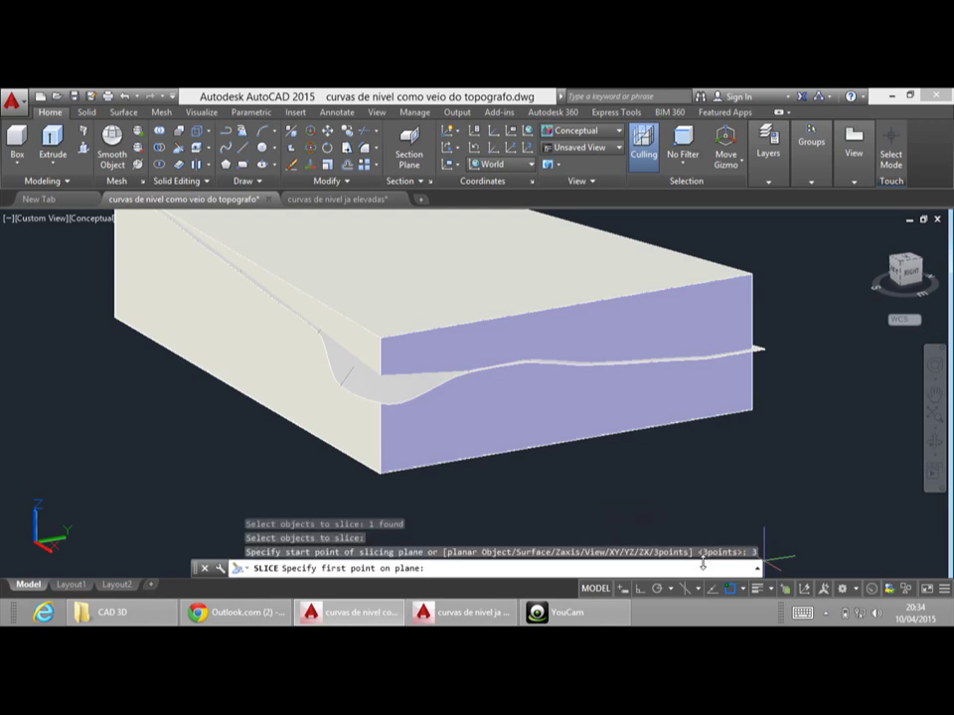
pyautogui.click(735, 274)
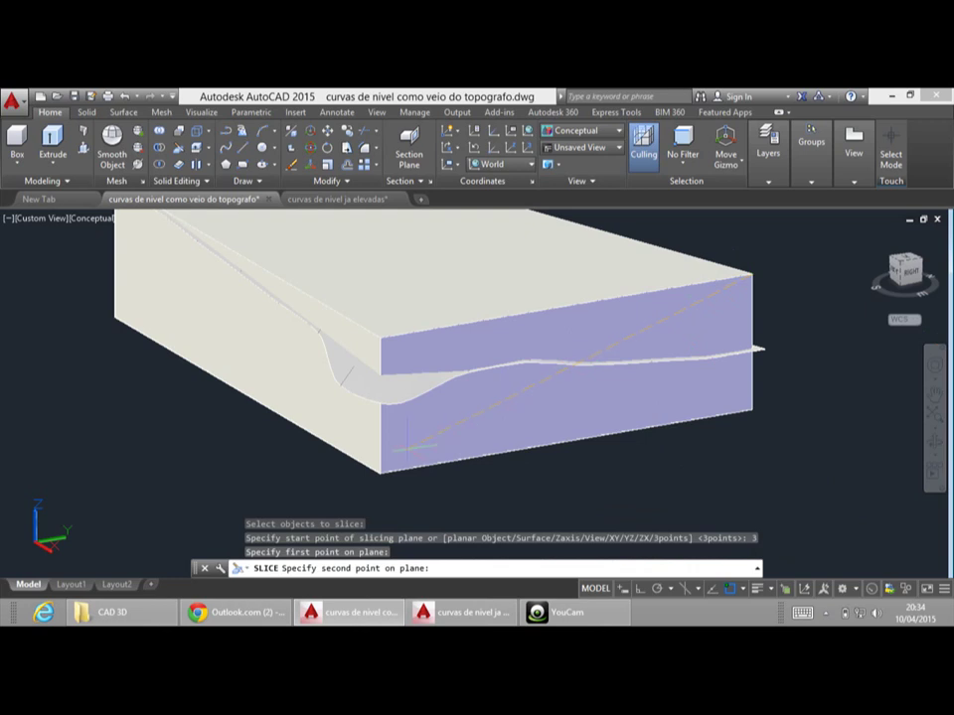
pyautogui.click(380, 472)
pyautogui.moveTo(227, 304)
pyautogui.keyDown('shift'); pyautogui.mouseDown(button='middle')
pyautogui.moveTo(284, 426)
pyautogui.moveTo(237, 311)
pyautogui.mouseUp(button='middle'); pyautogui.keyUp('shift')
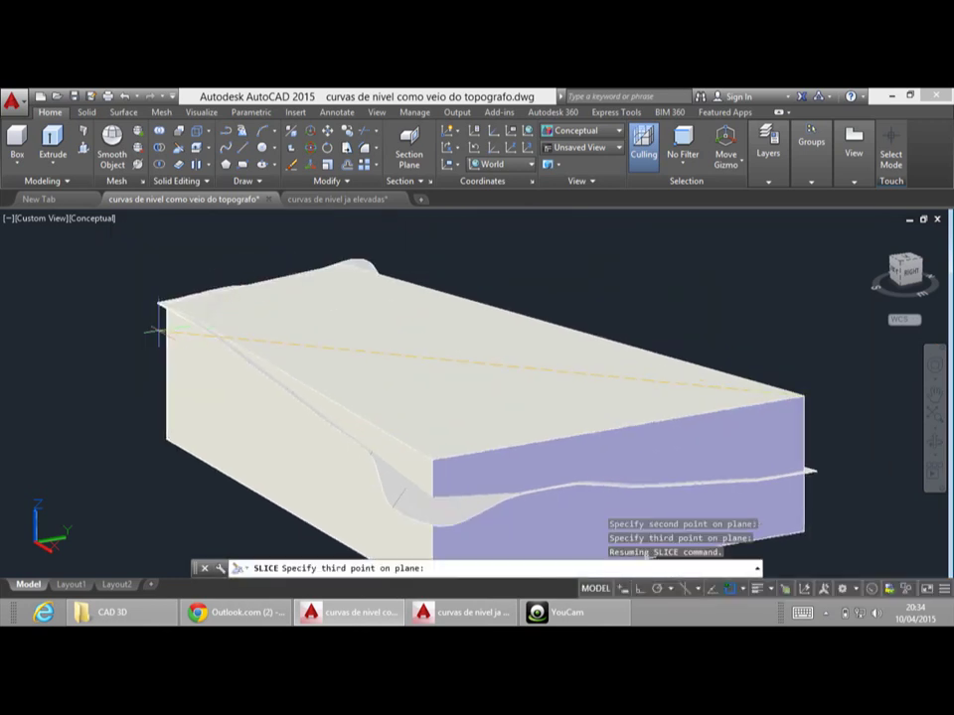
pyautogui.scroll(3, 162, 307)
pyautogui.scroll(-2, 162, 303)
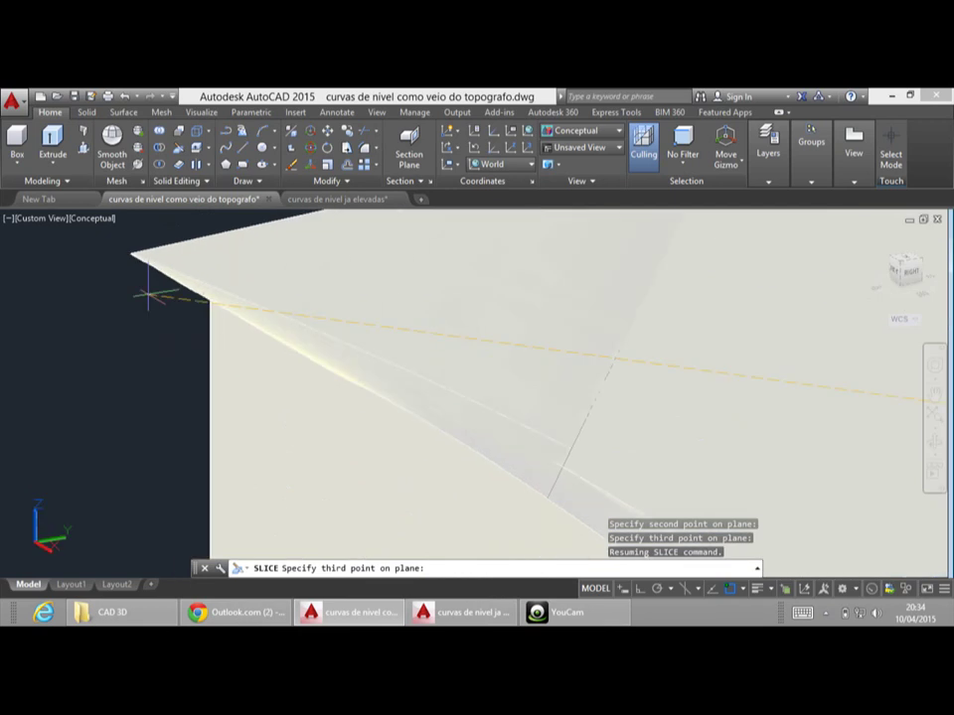
pyautogui.click(208, 365)
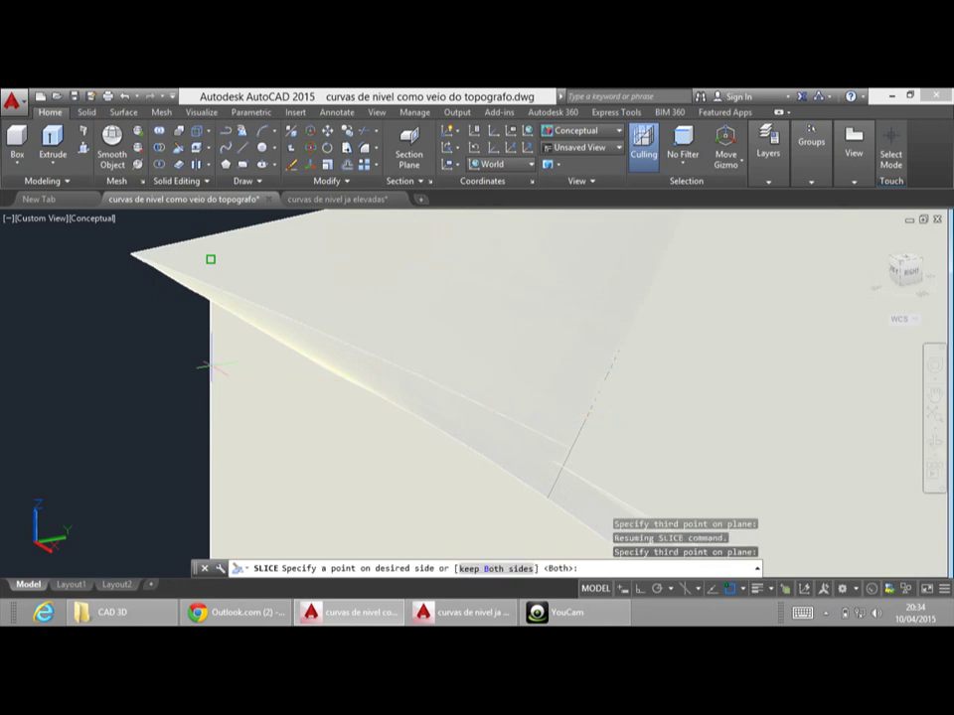
pyautogui.scroll(-3, 228, 421)
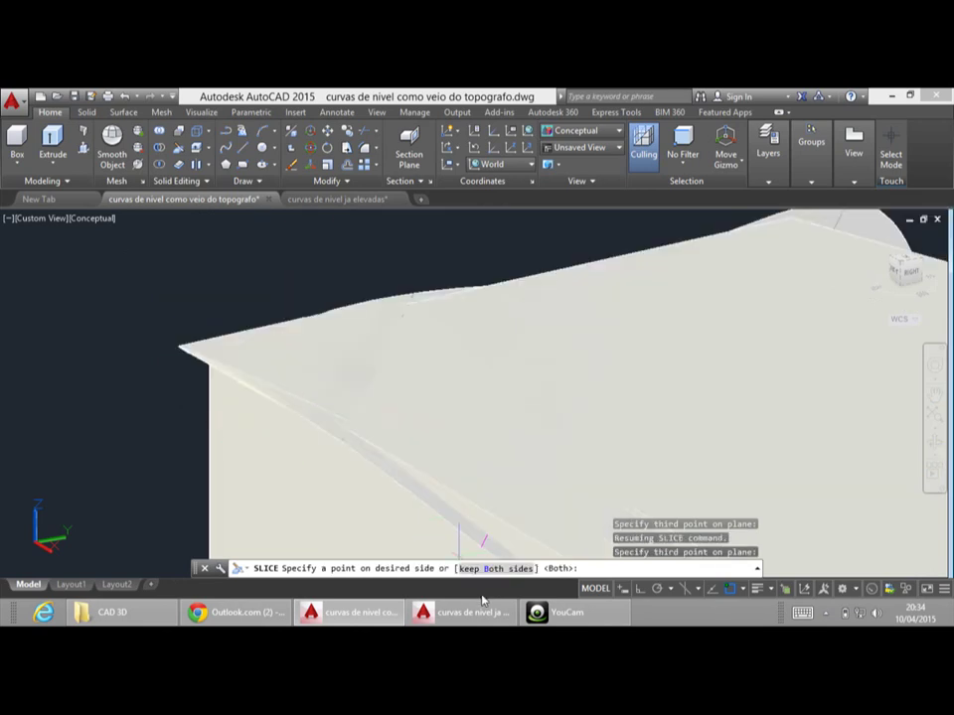
pyautogui.click(342, 439)
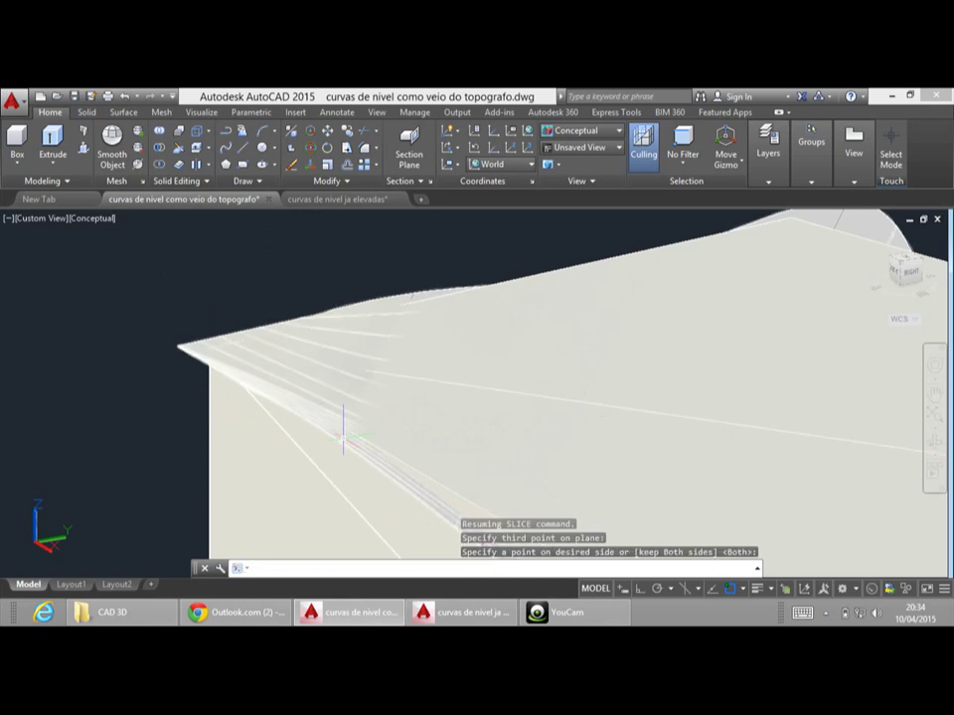
# Erase the upper corner piece cut off by the diagonal slice, keeping the rest of the block
pyautogui.scroll(-4, 242, 427)
pyautogui.click(464, 529)
pyautogui.scroll(-5, 433, 351)
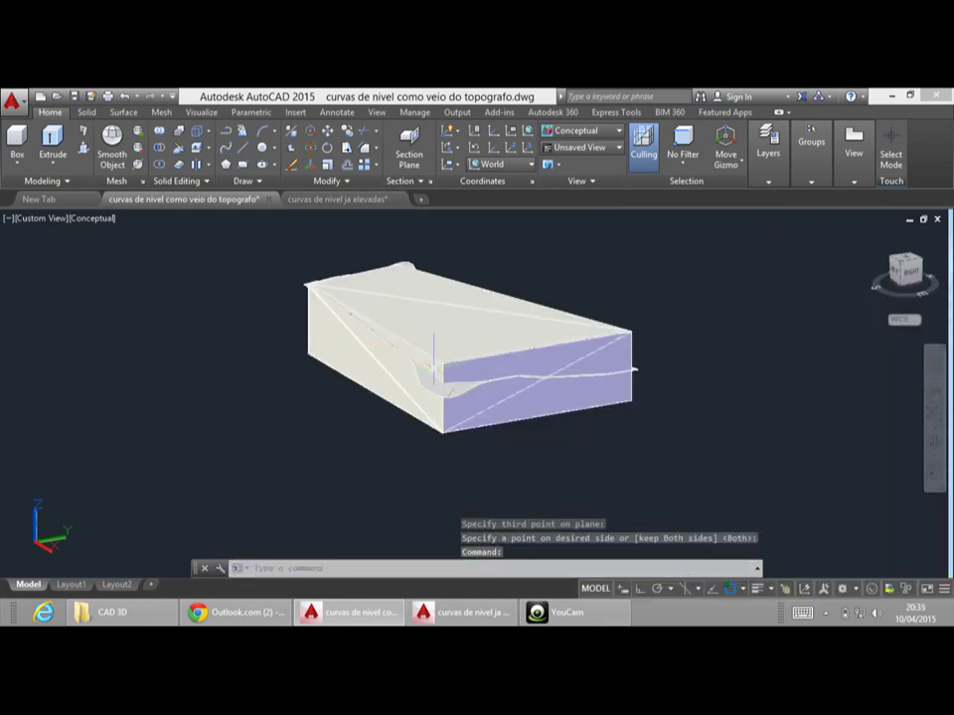
pyautogui.click(469, 404)
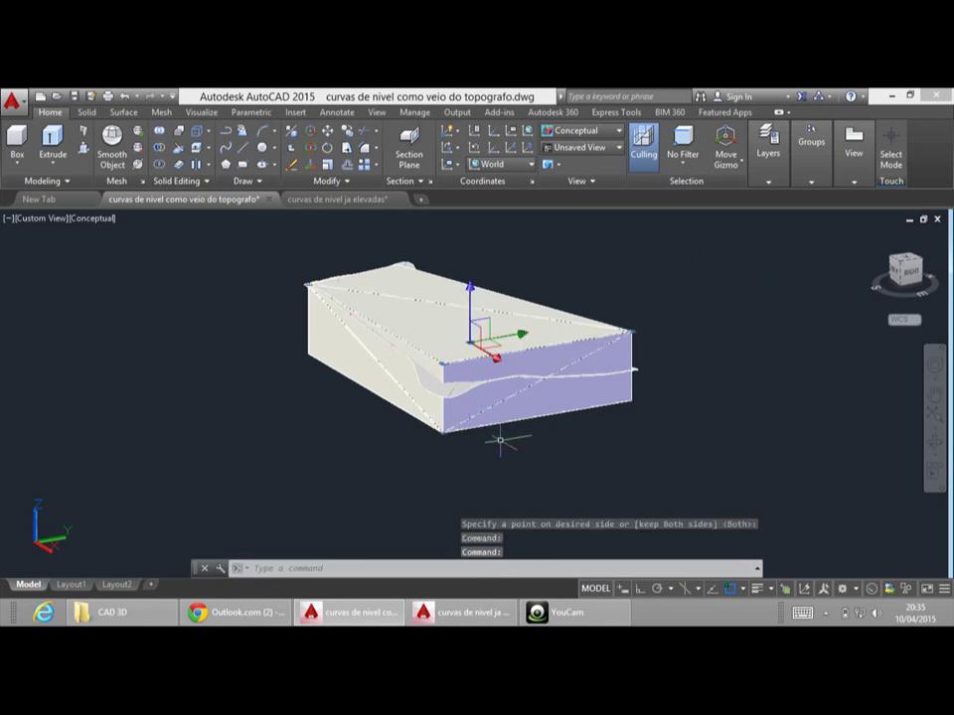
pyautogui.press('Delete')
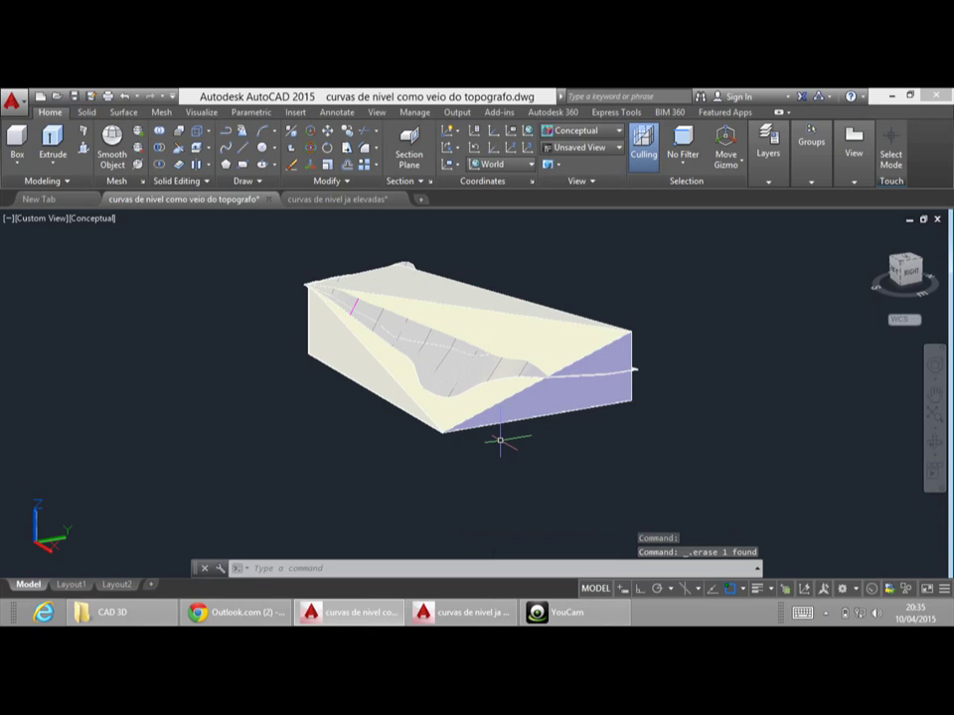
# Undo the erasure of the upper corner piece and the diagonal slice, restoring the whole extruded block
pyautogui.scroll(4, 536, 343)
pyautogui.scroll(-3, 535, 363)
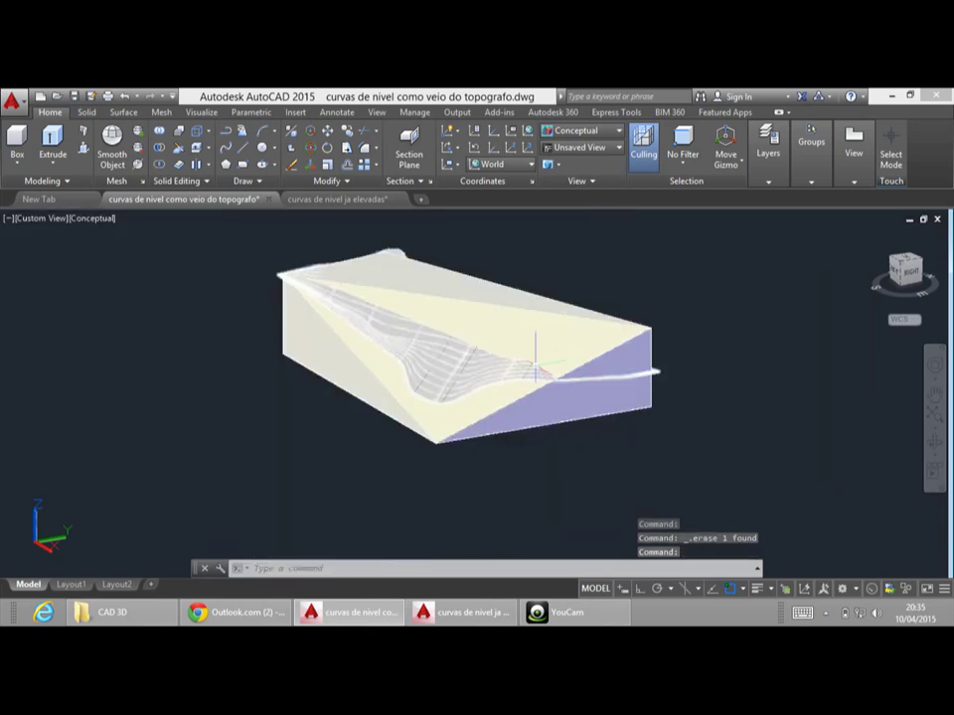
pyautogui.moveTo(535, 348); pyautogui.dragTo(542, 360, button='middle')
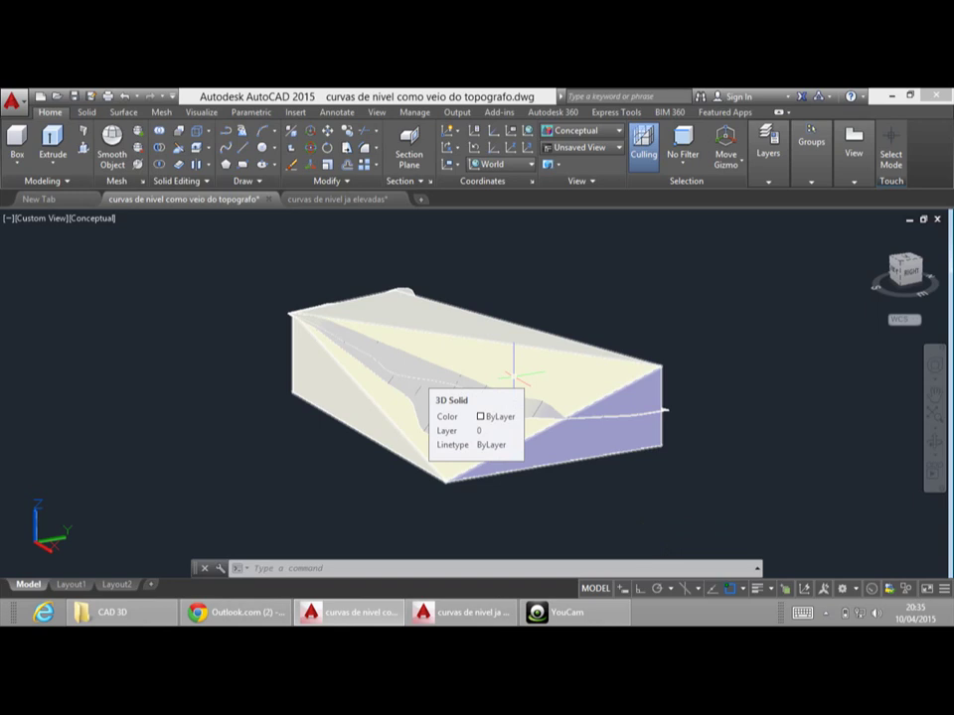
pyautogui.click(131, 96)
pyautogui.click(132, 97)
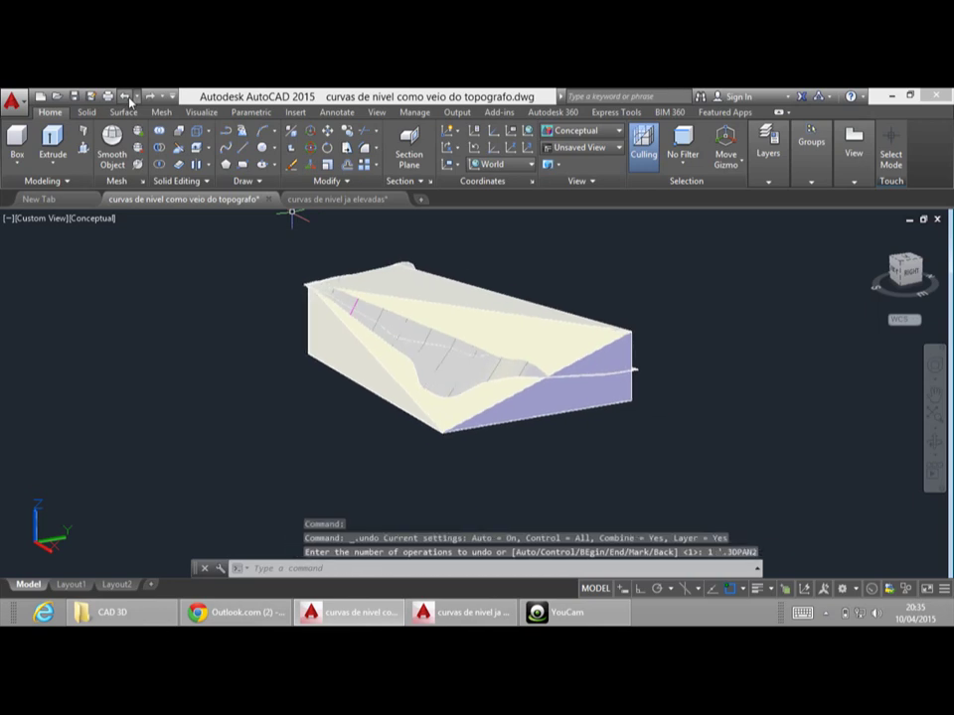
pyautogui.click(131, 97)
pyautogui.click(131, 98)
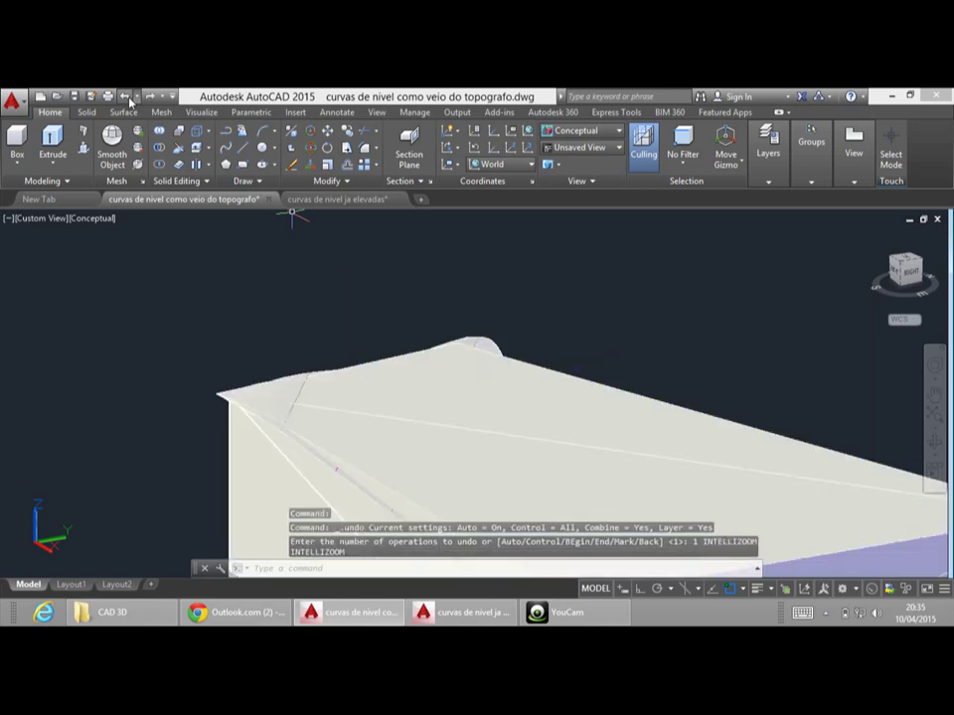
pyautogui.keyDown('shift'); pyautogui.moveTo(393, 300); pyautogui.dragTo(139, 216, button='middle'); pyautogui.keyUp('shift')
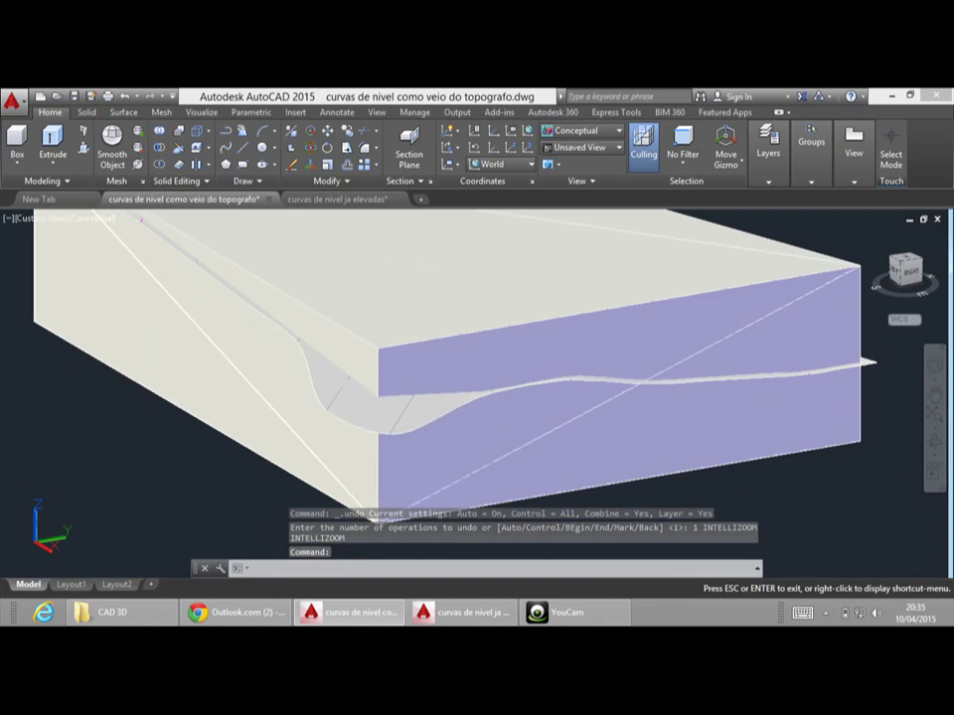
pyautogui.moveTo(545, 299); pyautogui.dragTo(567, 335, button='middle')
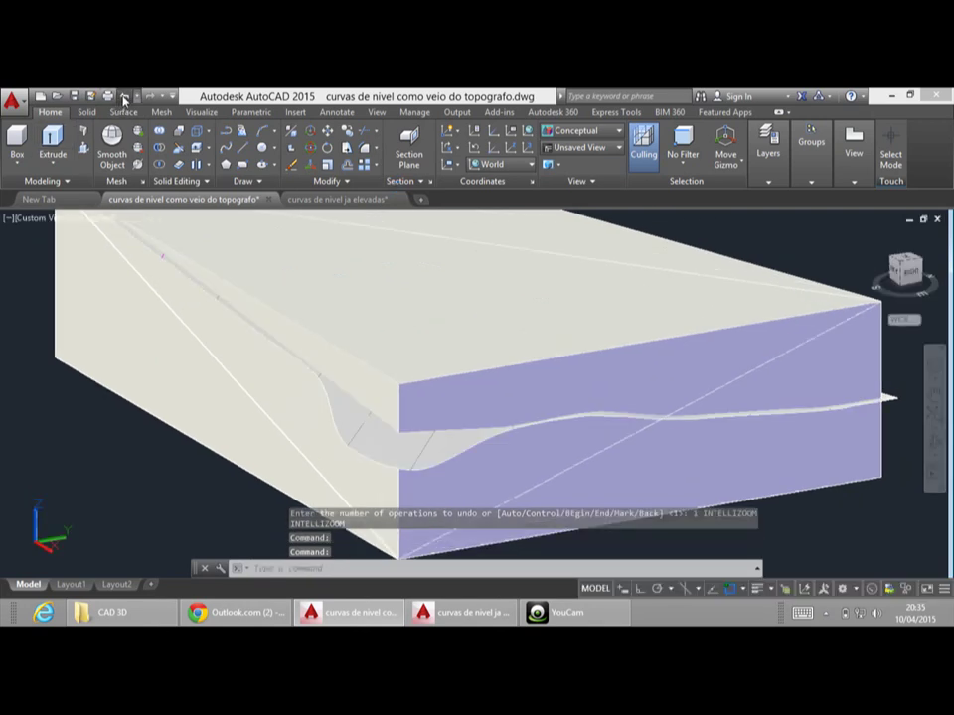
pyautogui.click(124, 98)
pyautogui.click(124, 98)
pyautogui.click(124, 99)
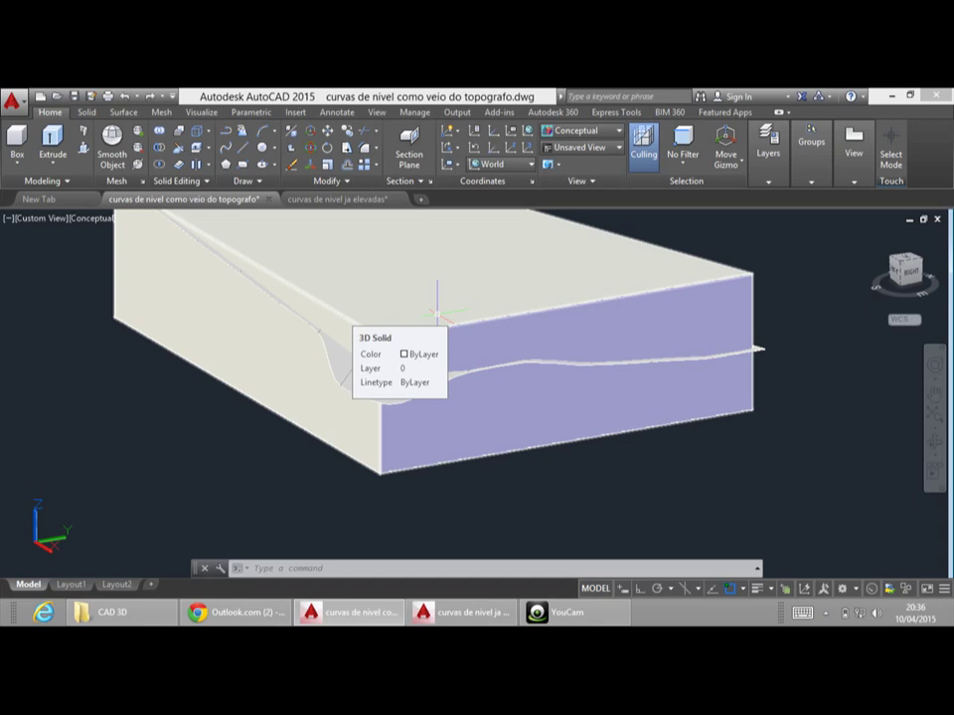
# Slice the extruded block with the Surface option, using the contour terrain surface as the cutting surface and keeping both sides
pyautogui.keyDown('shift'); pyautogui.moveTo(430, 308); pyautogui.dragTo(457, 371, button='middle'); pyautogui.keyUp('shift')
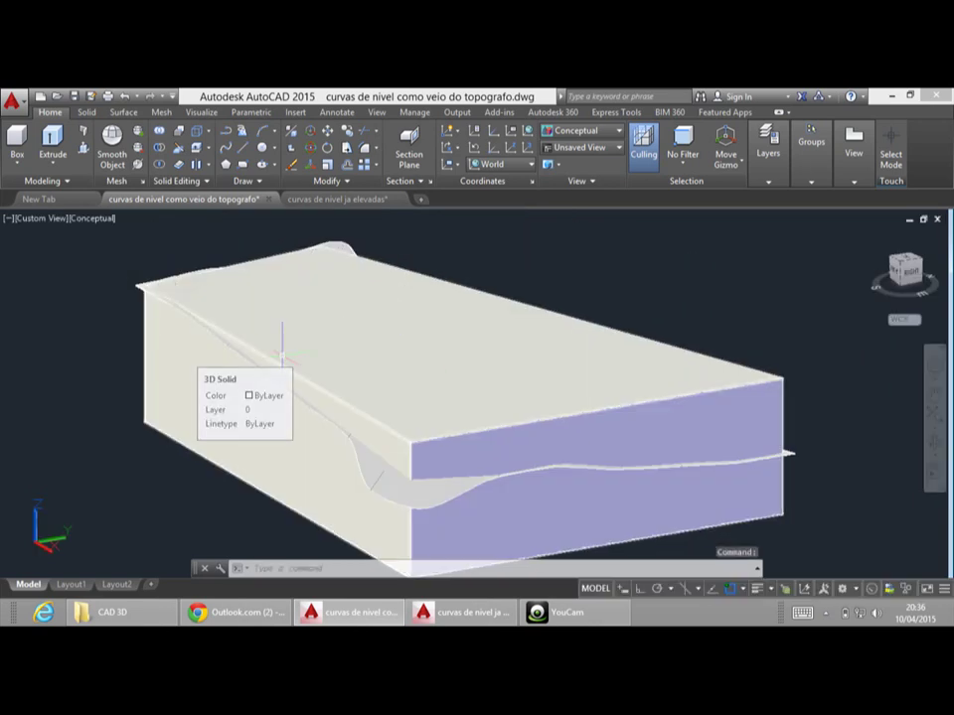
pyautogui.click(179, 147)
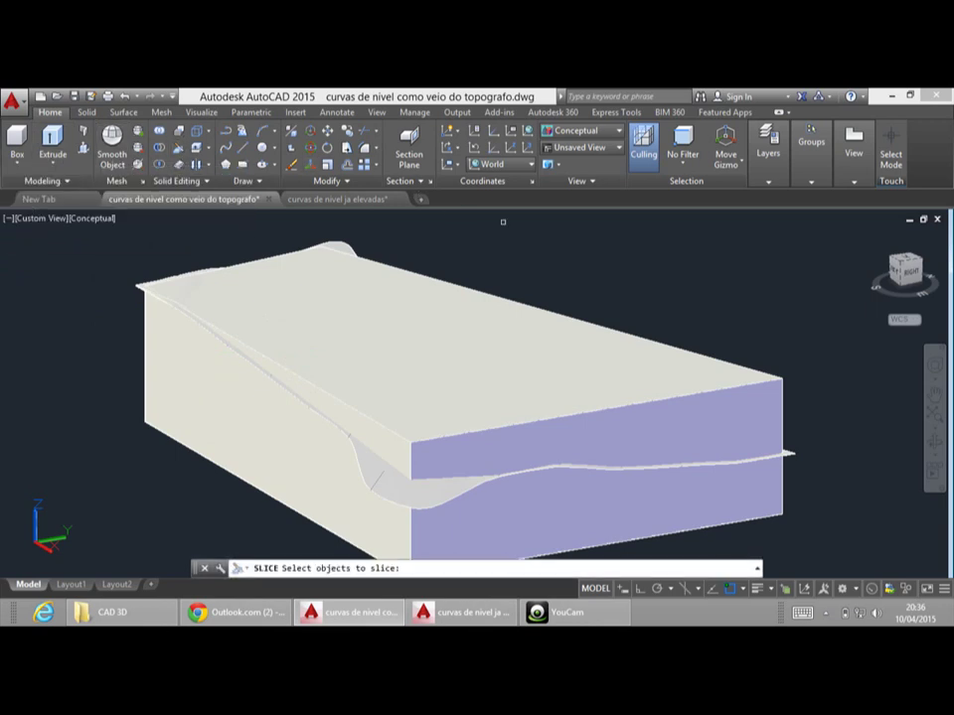
pyautogui.click(701, 317)
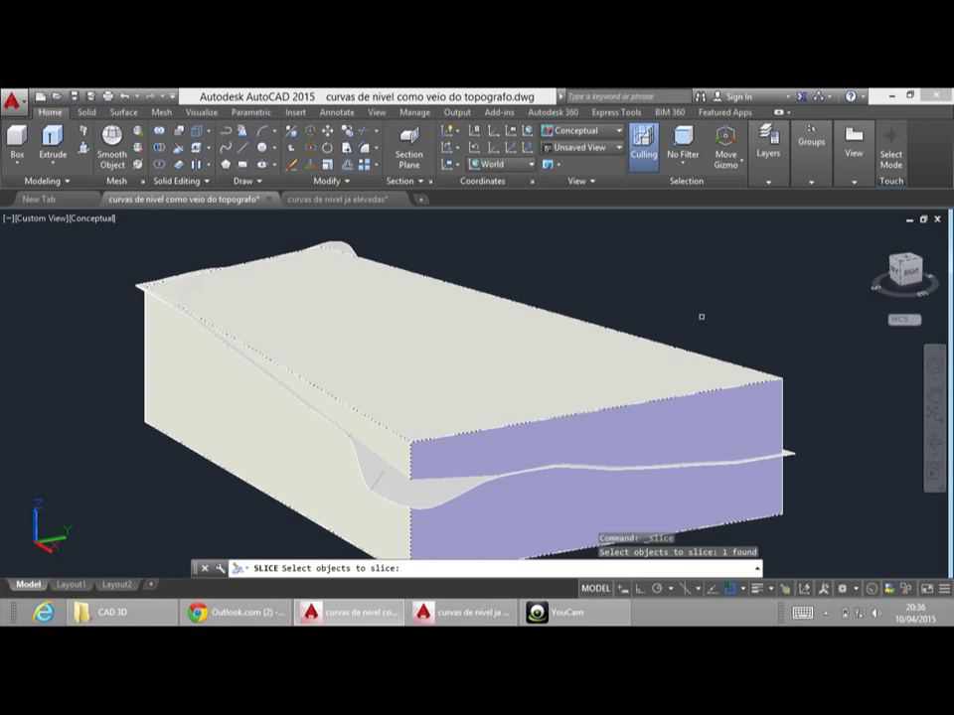
pyautogui.press('Return')
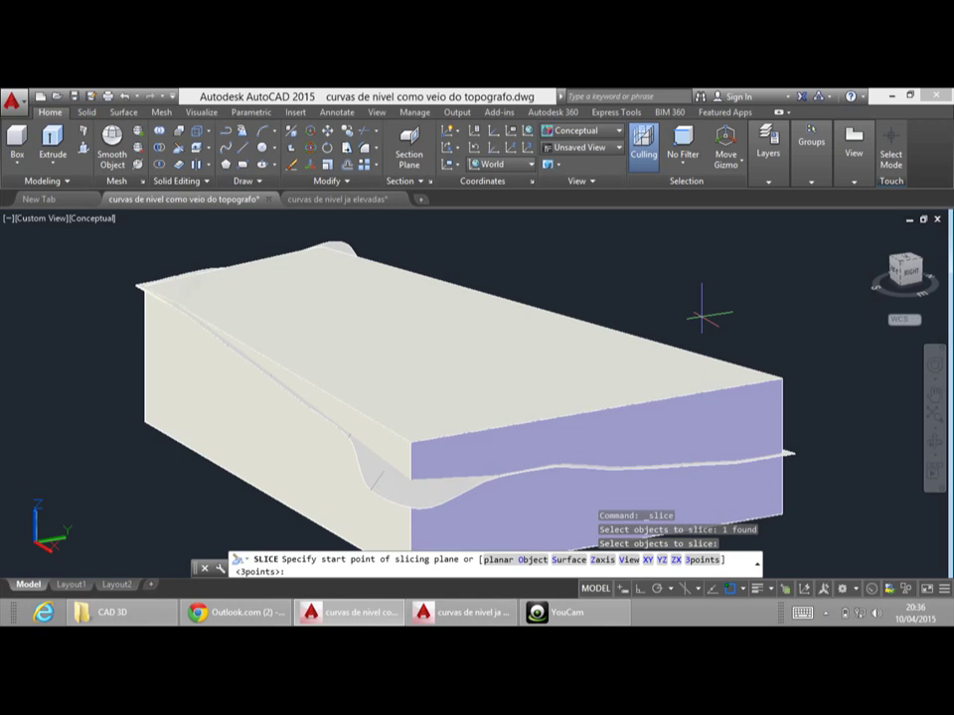
pyautogui.click(557, 560)
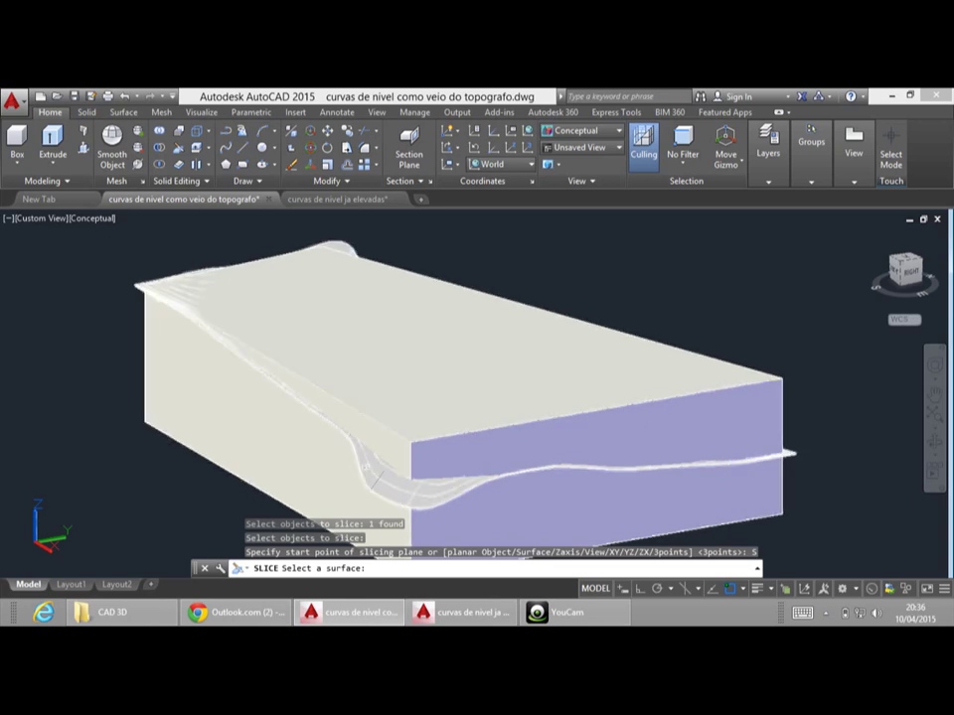
pyautogui.click(364, 467)
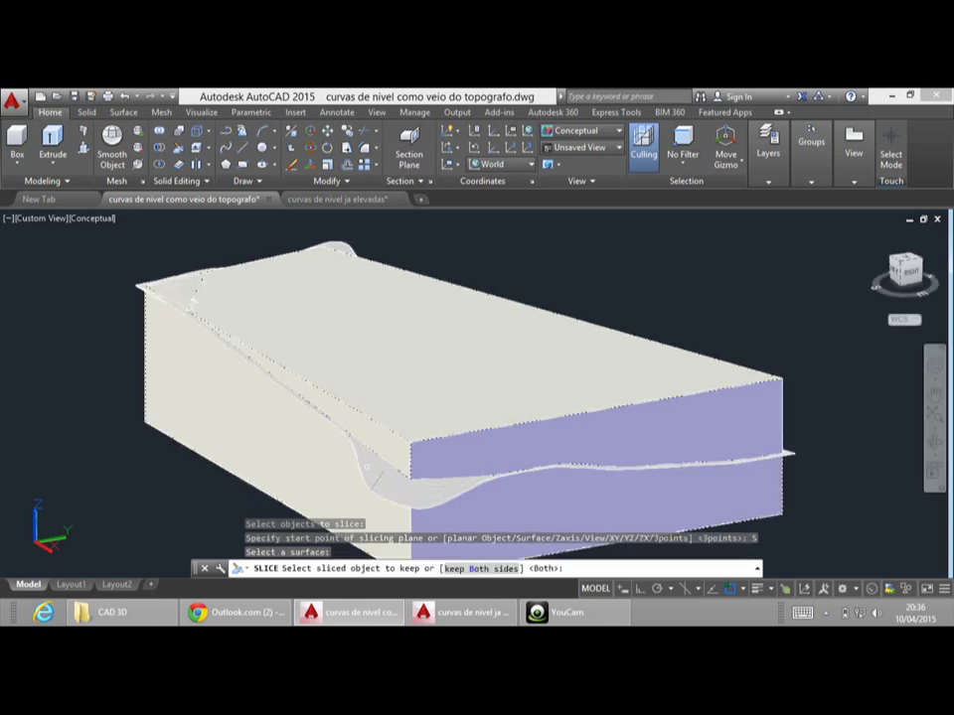
pyautogui.press('Return')
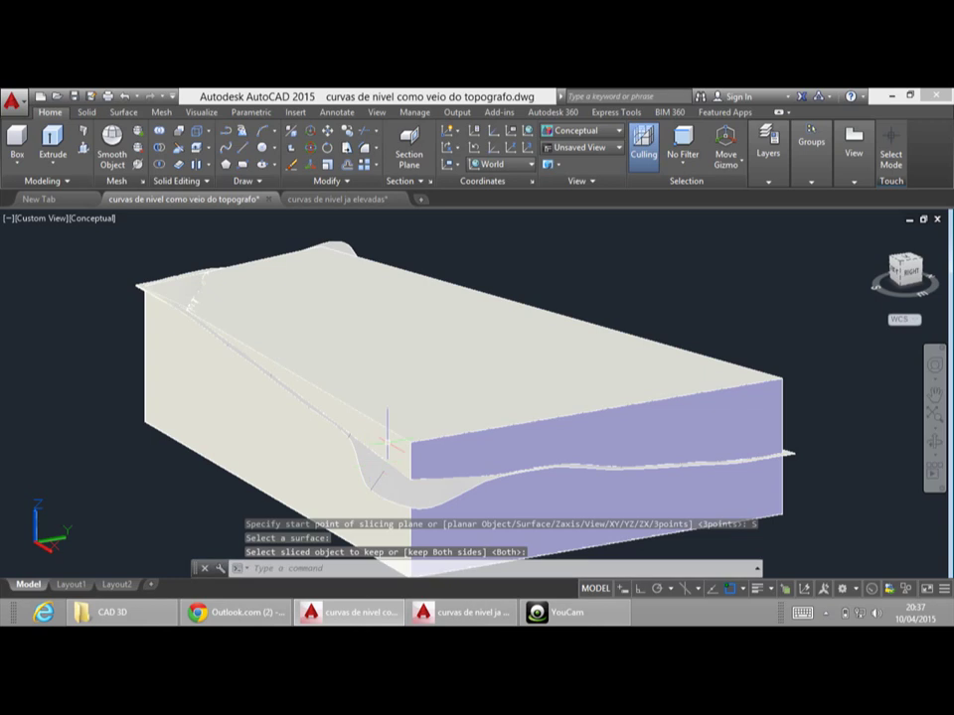
# Erase the upper piece of the sliced block and the terrain surface, keeping the lower solid
pyautogui.click(507, 362)
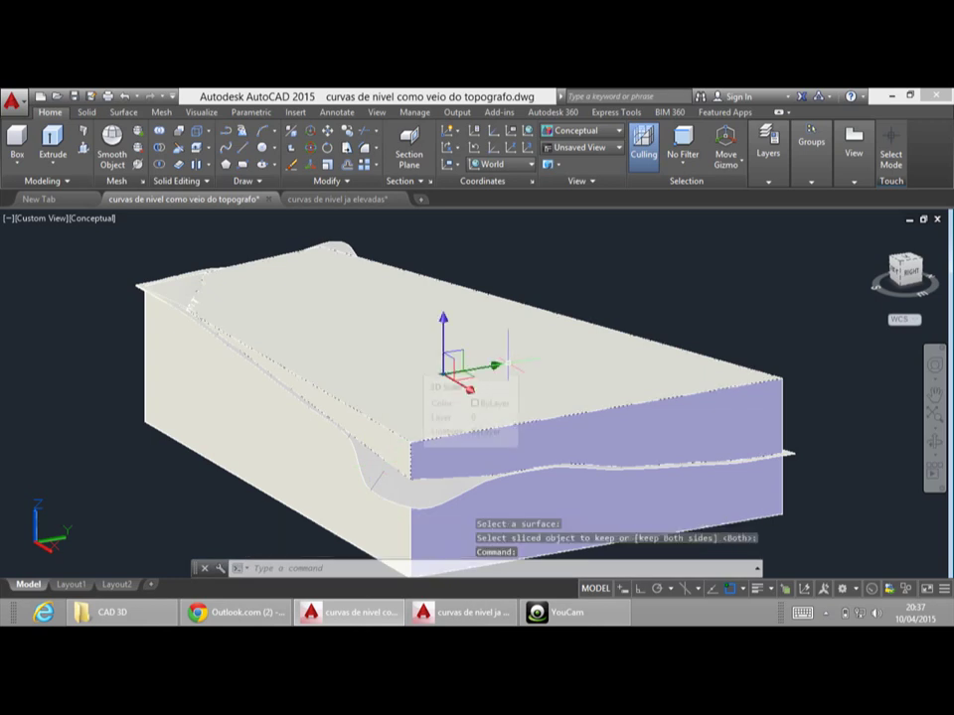
pyautogui.press('Delete')
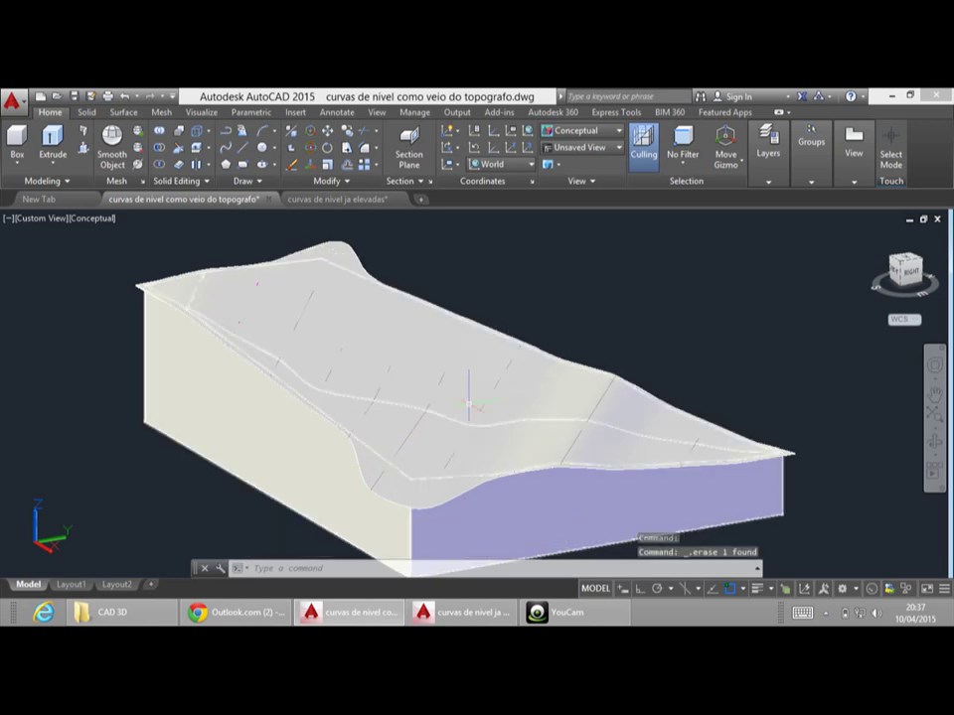
pyautogui.click(468, 402)
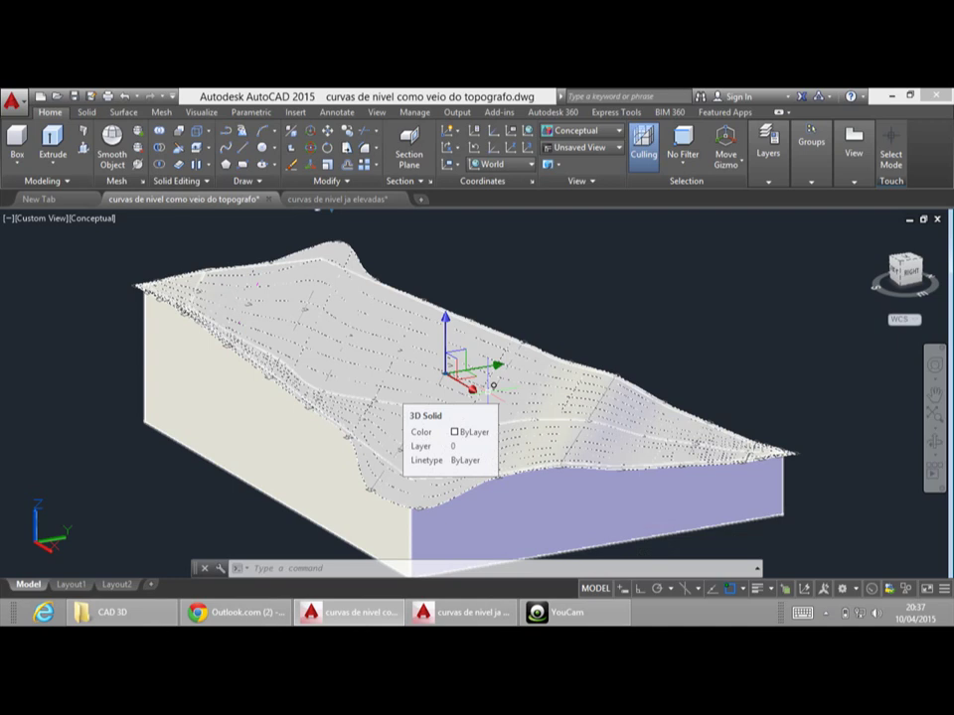
pyautogui.press('Delete')
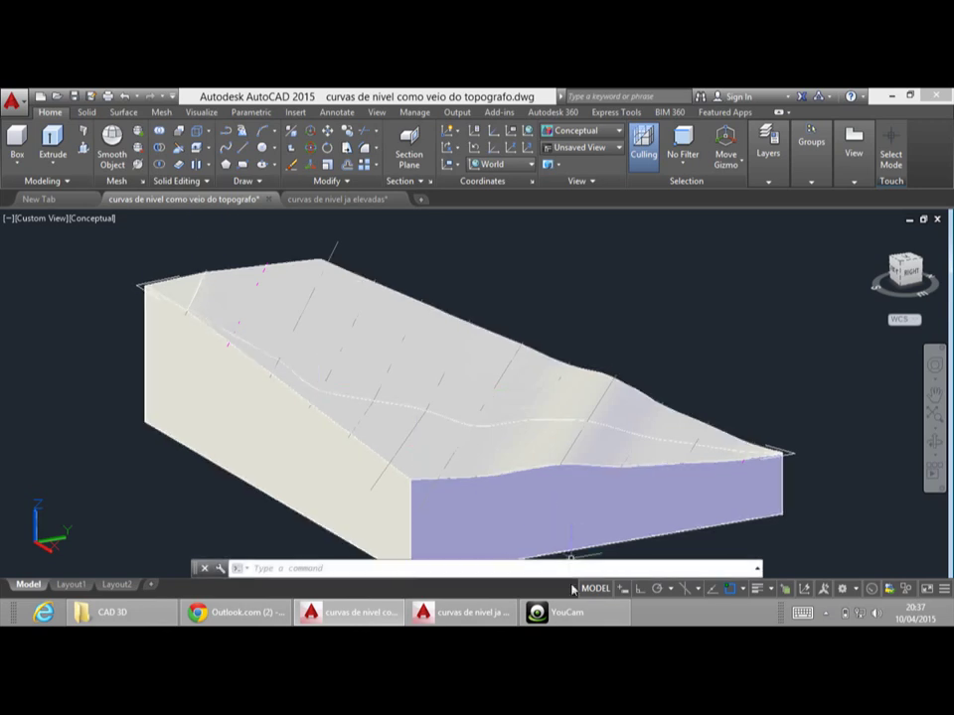
pyautogui.click(563, 613)
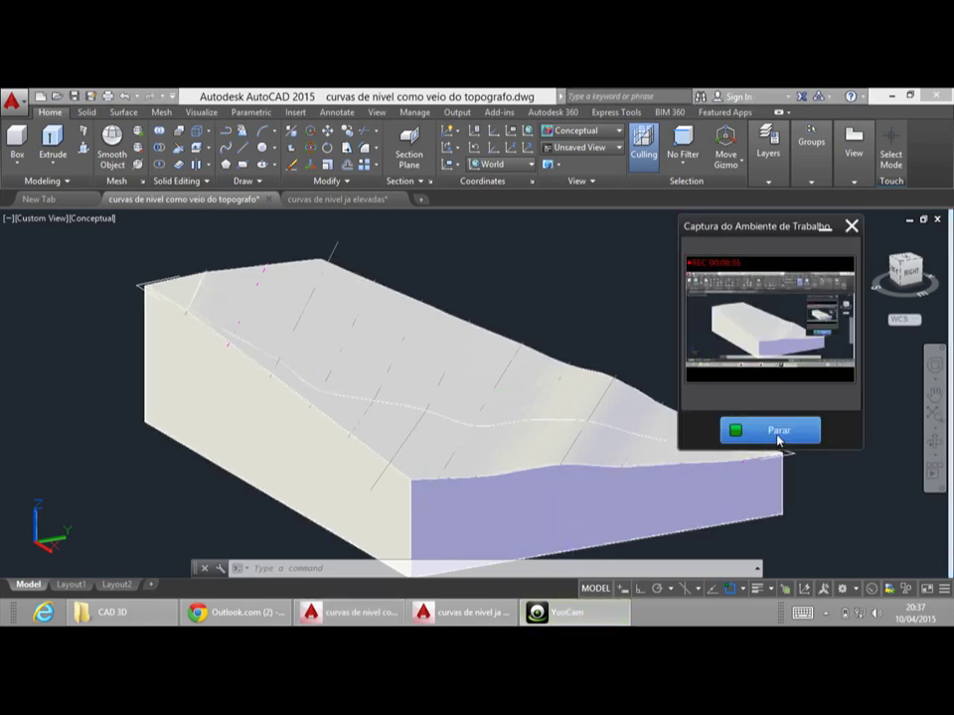